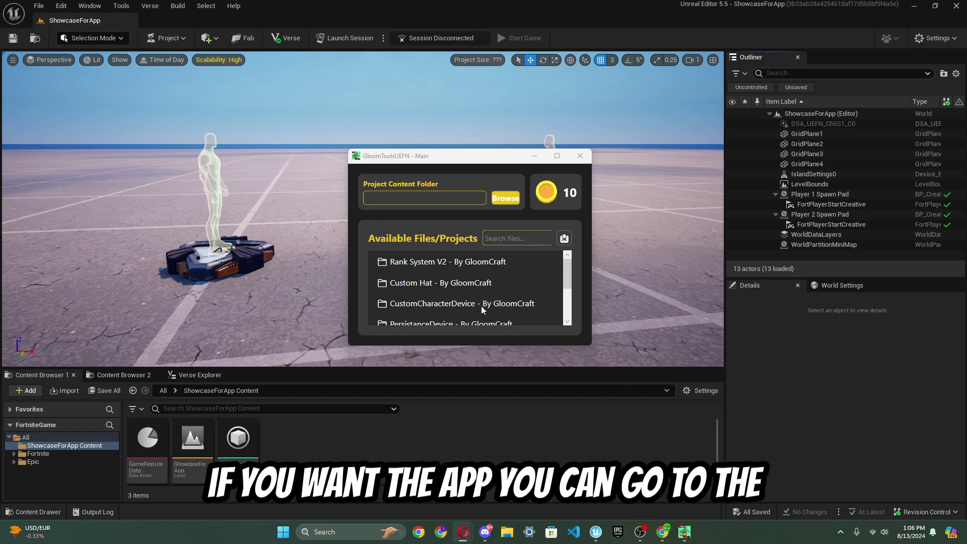
Step: Search Microsoft Store for 'gloomtools' and open the GloomTools UEFN product page
{"action": "left_click", "coordinate": [552, 531]}
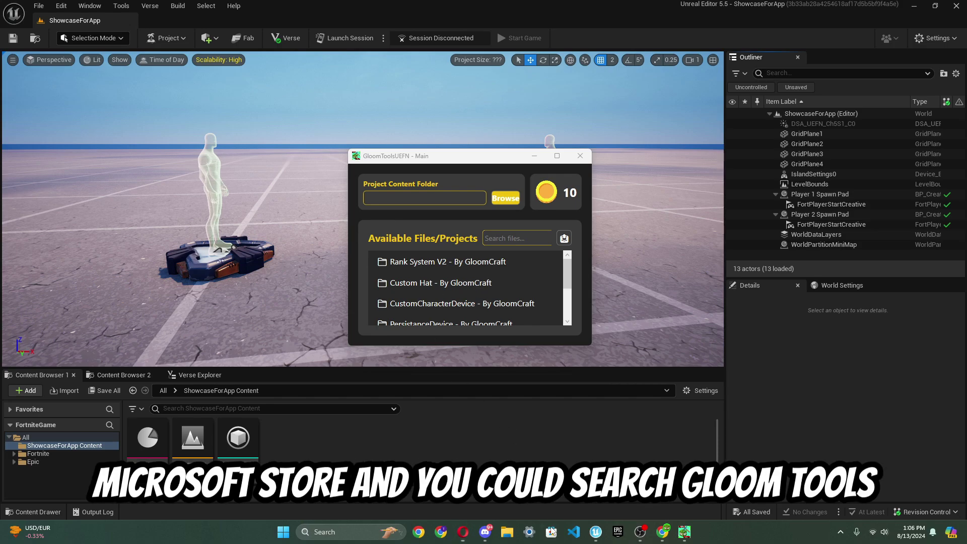
{"action": "left_click", "coordinate": [416, 11]}
{"action": "type", "text": "gloomtool"}
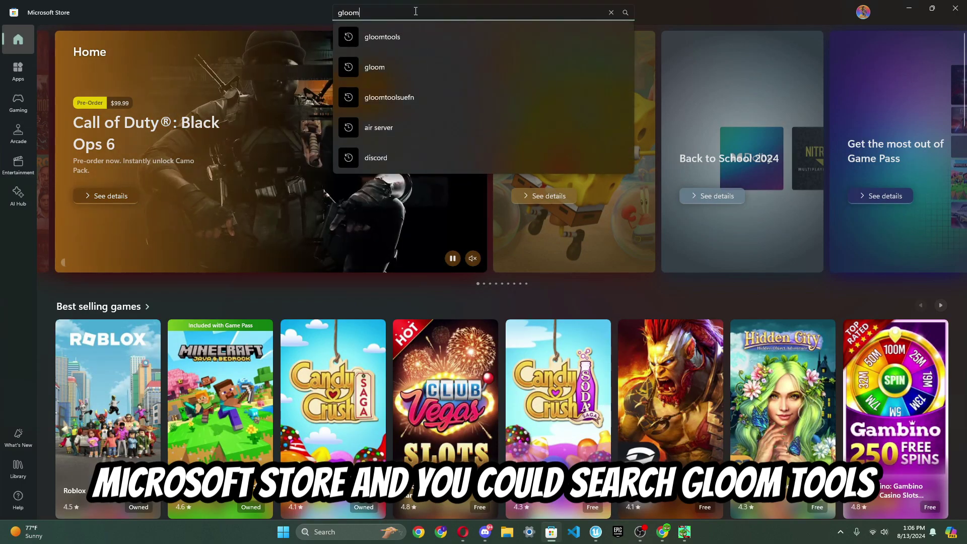
{"action": "type", "text": "s"}
{"action": "key", "text": "Return"}
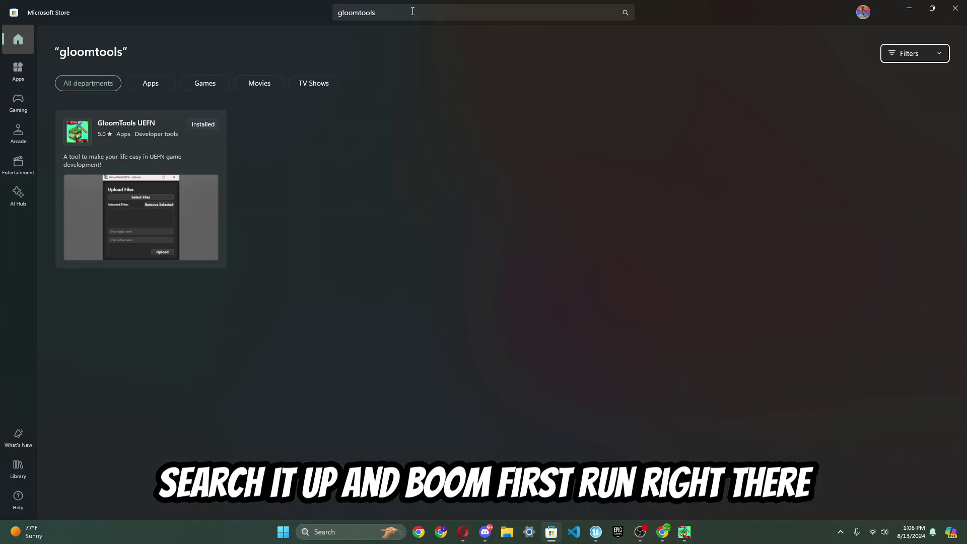
{"action": "left_click", "coordinate": [122, 123]}
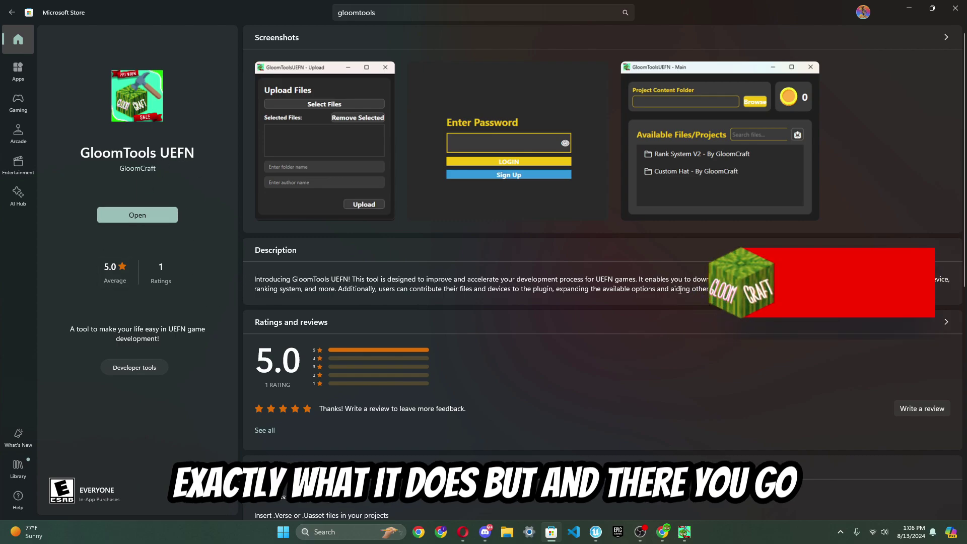
{"action": "scroll", "coordinate": [388, 313], "scroll_direction": "down", "scroll_amount": 4}
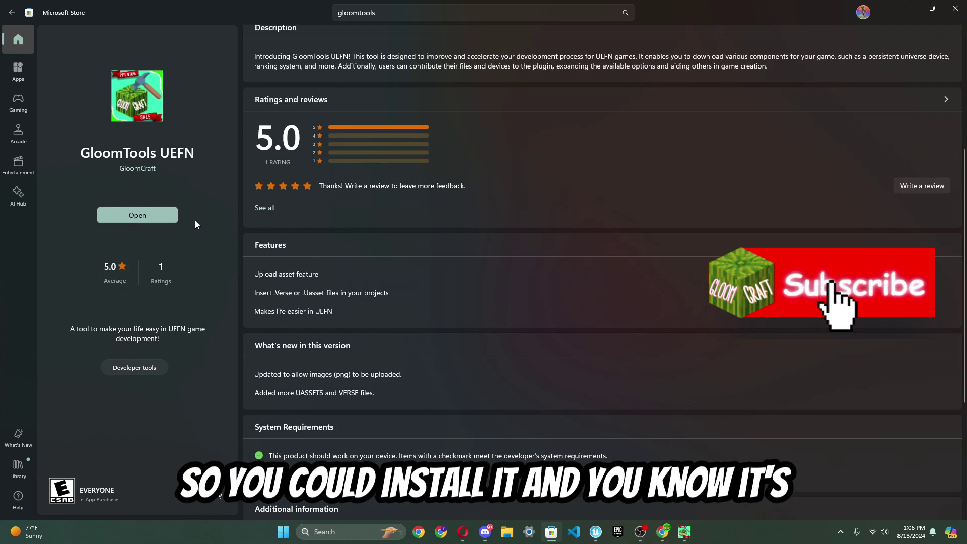
{"action": "scroll", "coordinate": [395, 335], "scroll_direction": "up", "scroll_amount": 4}
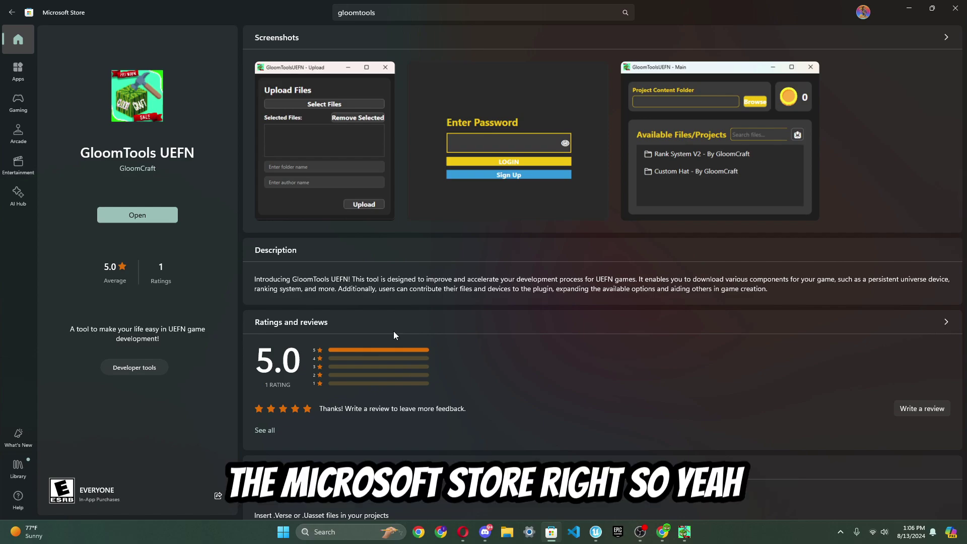
Step: Scroll down the GloomCraft home page
{"action": "scroll", "coordinate": [440, 270], "scroll_direction": "down", "scroll_amount": 3}
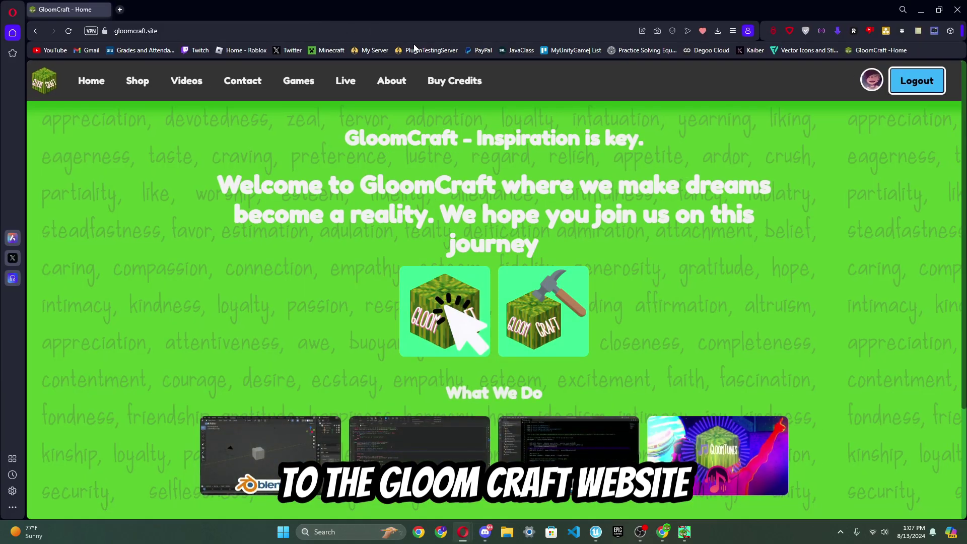
Step: Open Buy Credits and sign in with Google to see the 10-credit balance
{"action": "left_click", "coordinate": [453, 88]}
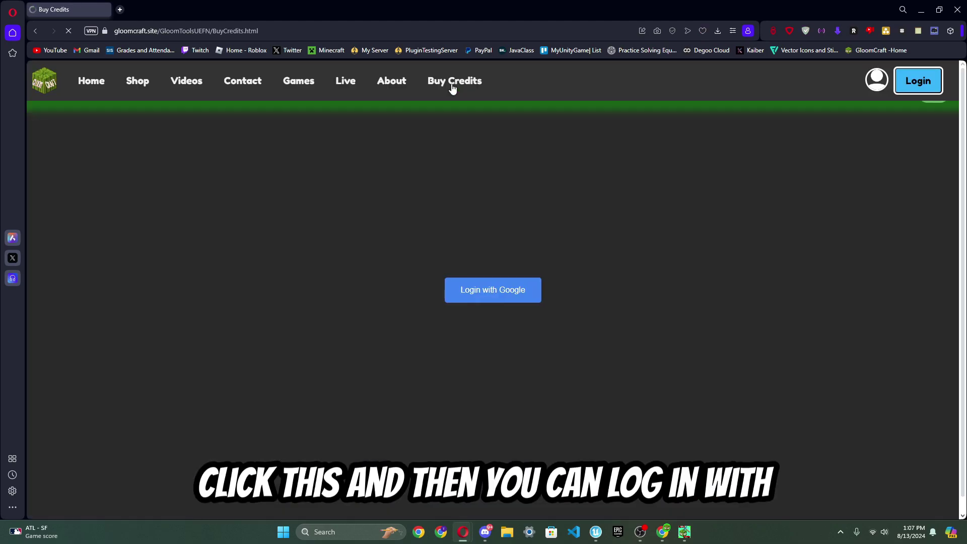
{"action": "left_click", "coordinate": [473, 296]}
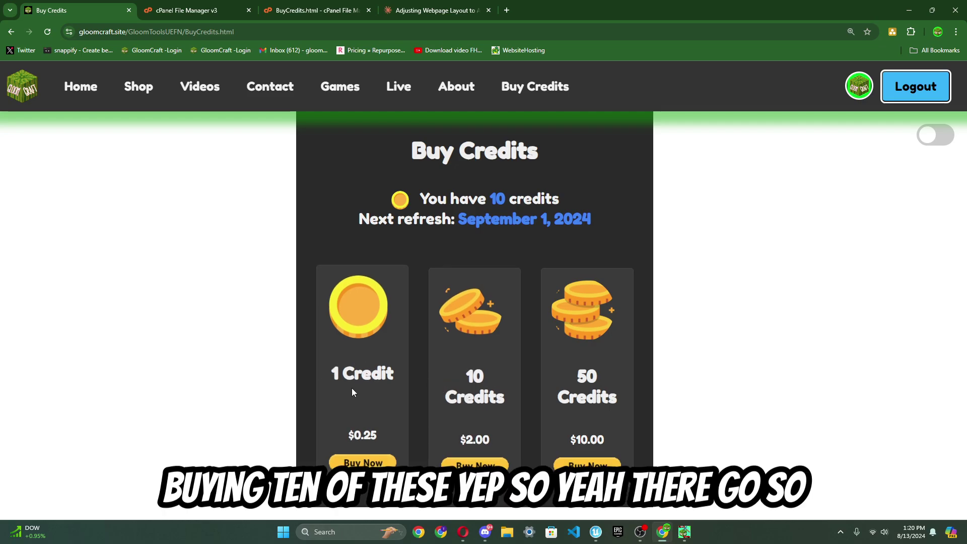
Step: Bring up GloomTools UEFN, move its window right, and open the content folder browser
{"action": "left_click", "coordinate": [684, 532]}
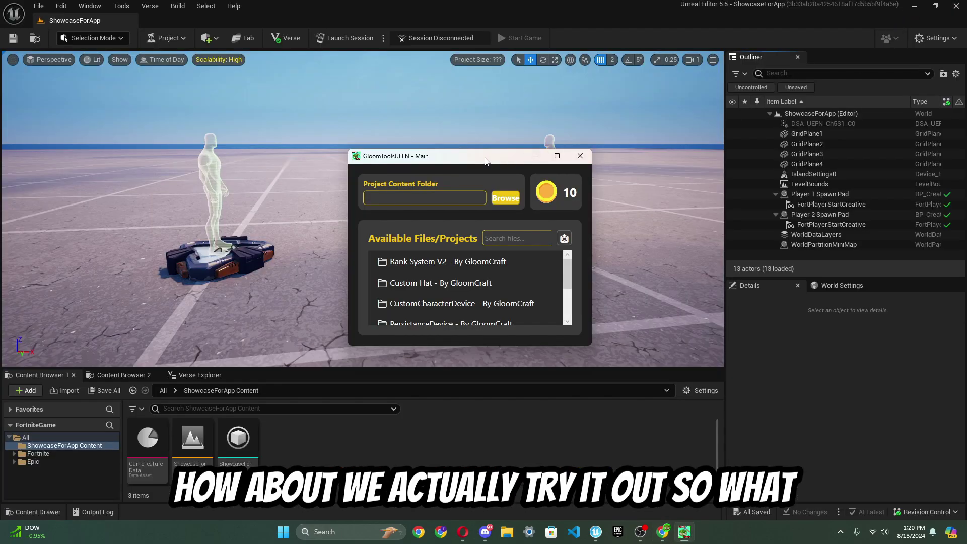
{"action": "left_click_drag", "start_coordinate": [485, 161], "coordinate": [743, 143]}
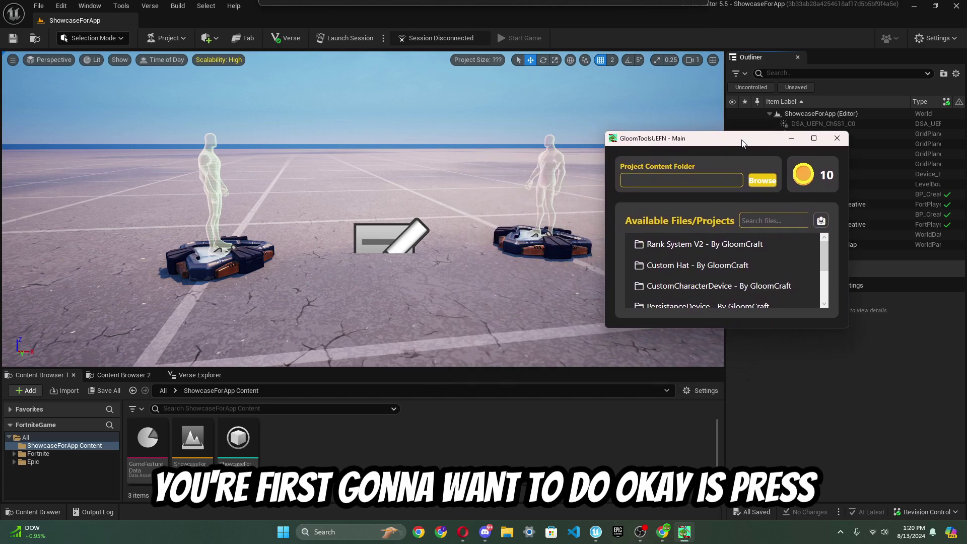
{"action": "left_click", "coordinate": [761, 181]}
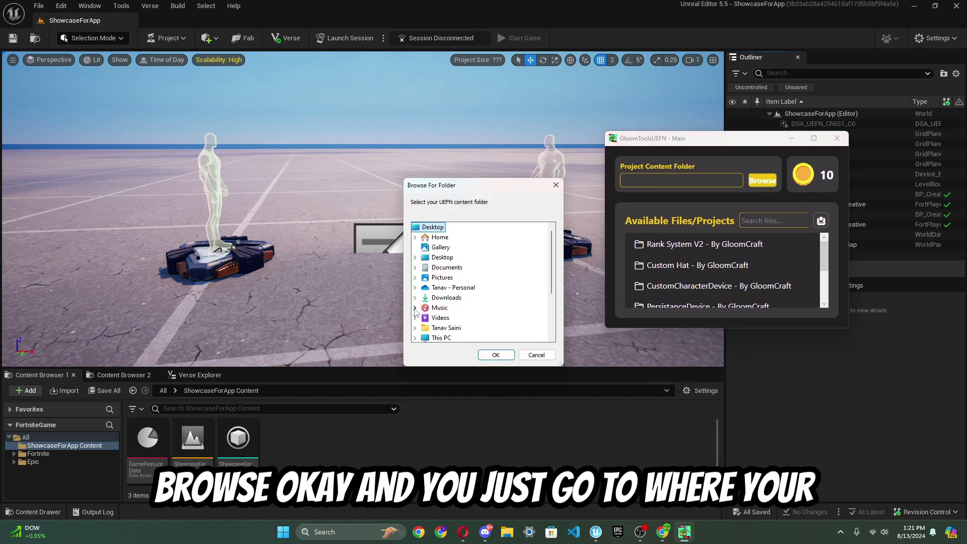
{"action": "scroll", "coordinate": [415, 310], "scroll_direction": "down", "scroll_amount": 2}
Step: Choose F:\UNREAL\ShowcaseForApp\Plugins\ShowcaseForApp\Content as the project content folder
{"action": "left_click", "coordinate": [415, 298]}
{"action": "scroll", "coordinate": [421, 303], "scroll_direction": "down", "scroll_amount": 5}
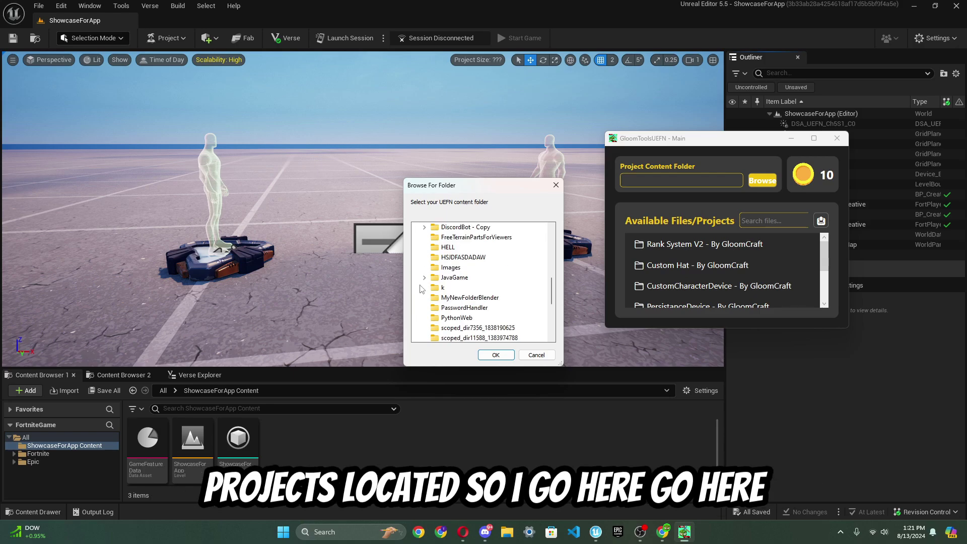
{"action": "left_click", "coordinate": [424, 317]}
{"action": "scroll", "coordinate": [424, 318], "scroll_direction": "down", "scroll_amount": 3}
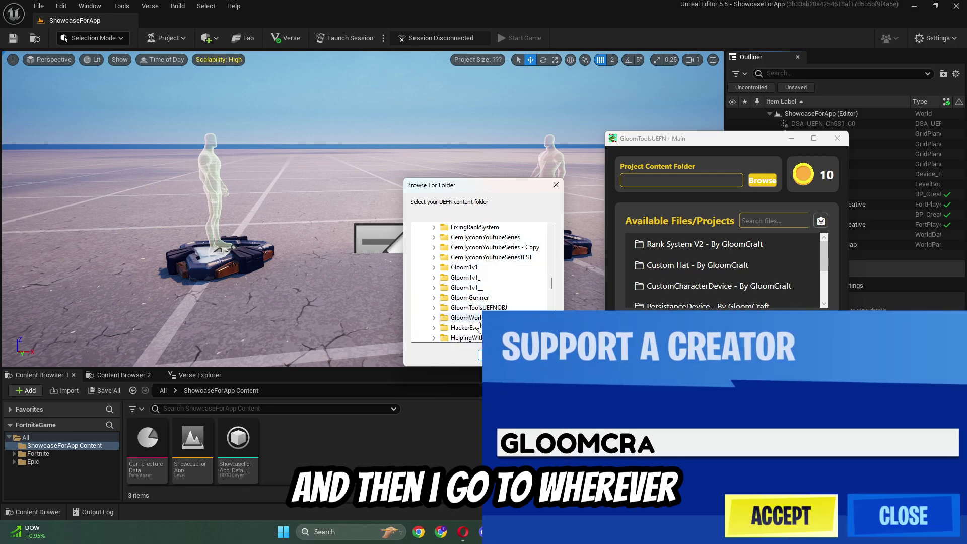
{"action": "scroll", "coordinate": [483, 303], "scroll_direction": "up", "scroll_amount": 3}
{"action": "scroll", "coordinate": [492, 259], "scroll_direction": "down", "scroll_amount": 8}
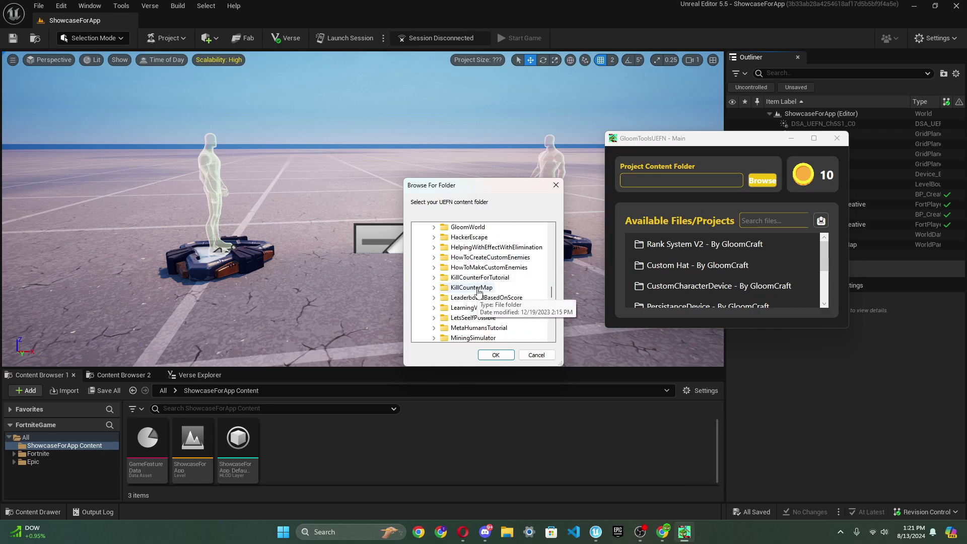
{"action": "left_click", "coordinate": [434, 328]}
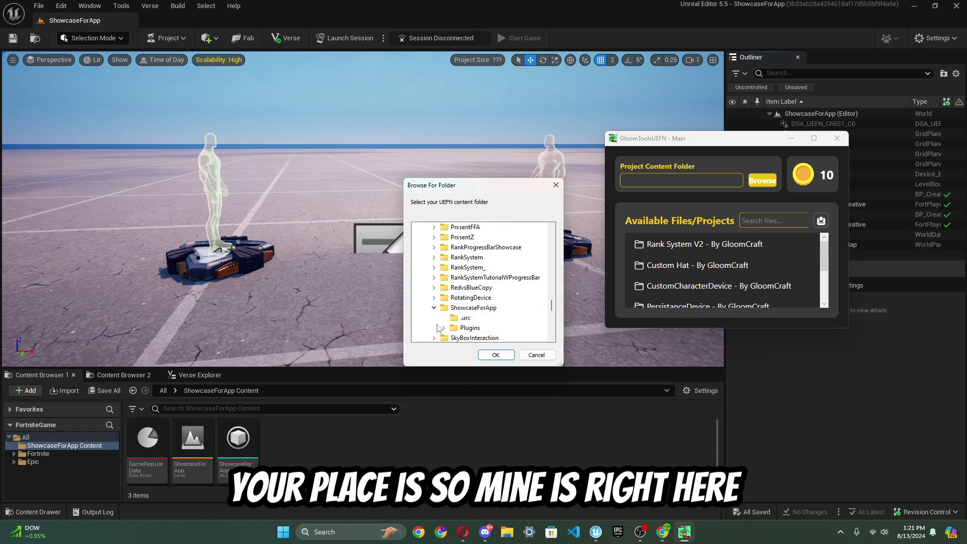
{"action": "left_click", "coordinate": [444, 327]}
{"action": "scroll", "coordinate": [443, 303], "scroll_direction": "down", "scroll_amount": 3}
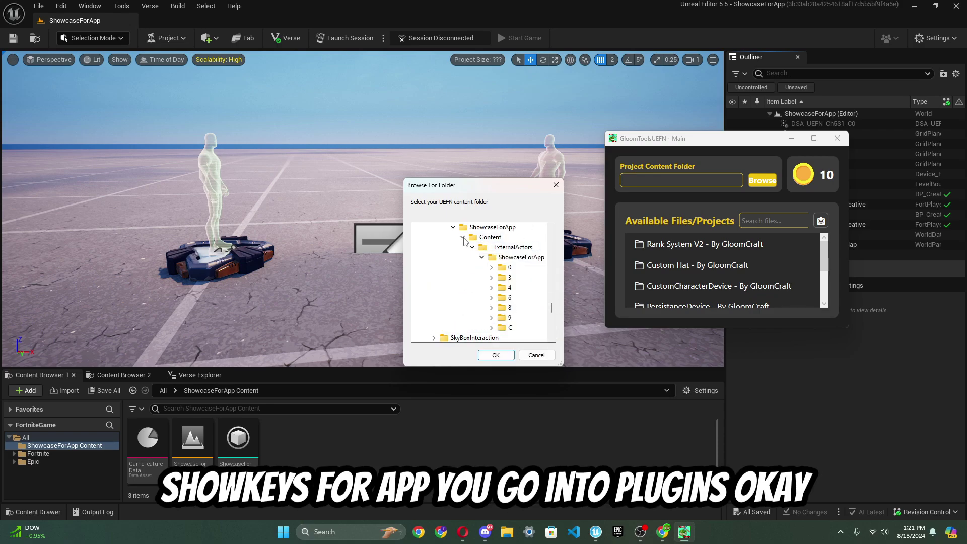
{"action": "scroll", "coordinate": [471, 254], "scroll_direction": "up", "scroll_amount": 1}
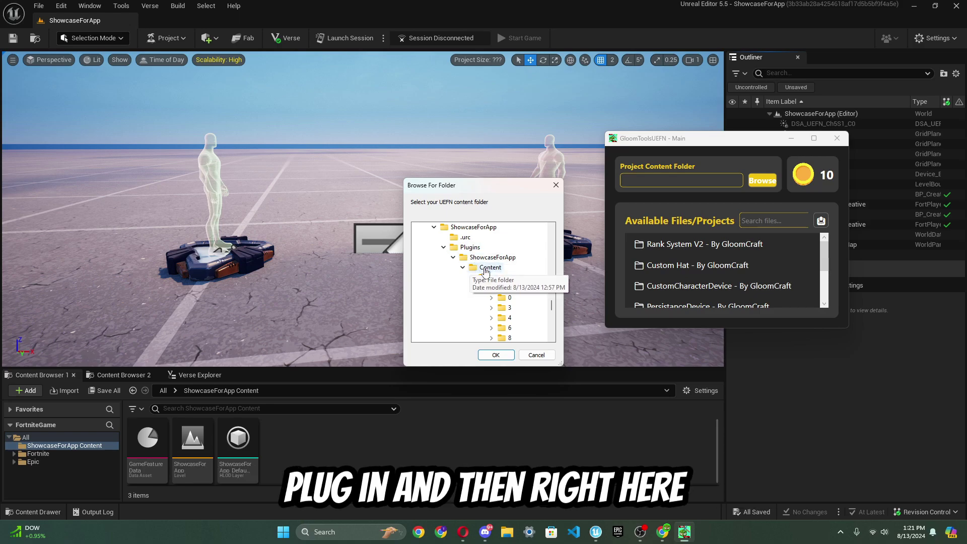
{"action": "left_click", "coordinate": [486, 268]}
{"action": "left_click", "coordinate": [492, 355]}
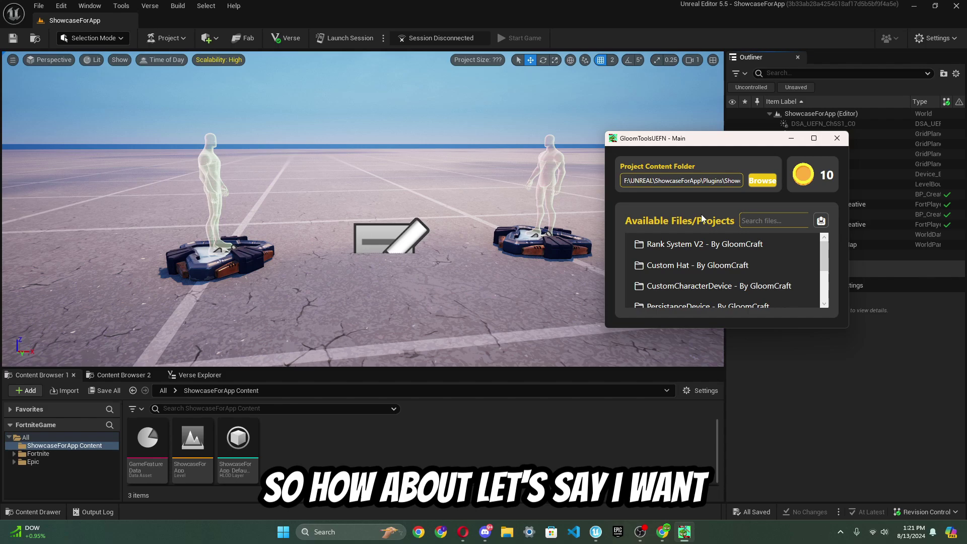
Step: Expand Rank System V2, start a download, then decline it and collapse the folder
{"action": "double_click", "coordinate": [668, 247]}
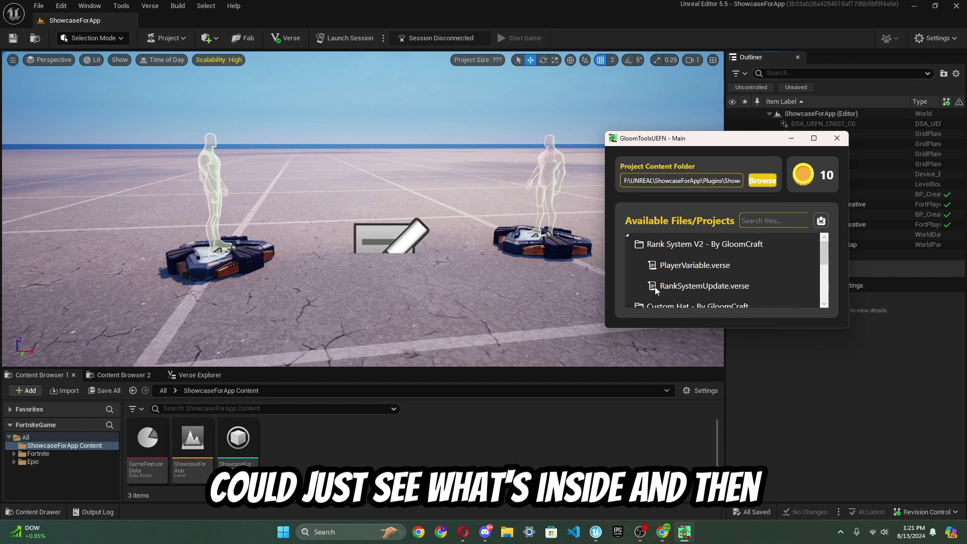
{"action": "right_click", "coordinate": [651, 247]}
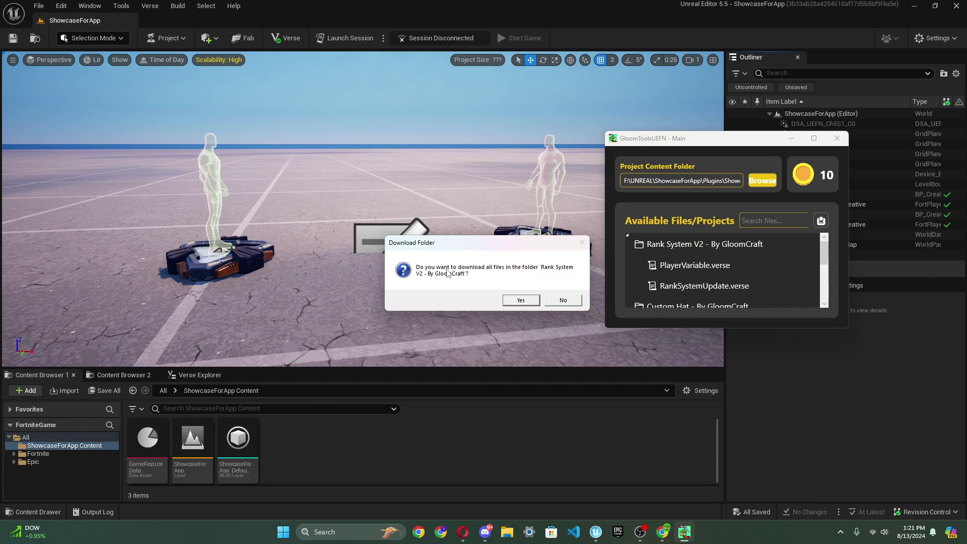
{"action": "left_click", "coordinate": [573, 300]}
{"action": "left_click", "coordinate": [629, 246]}
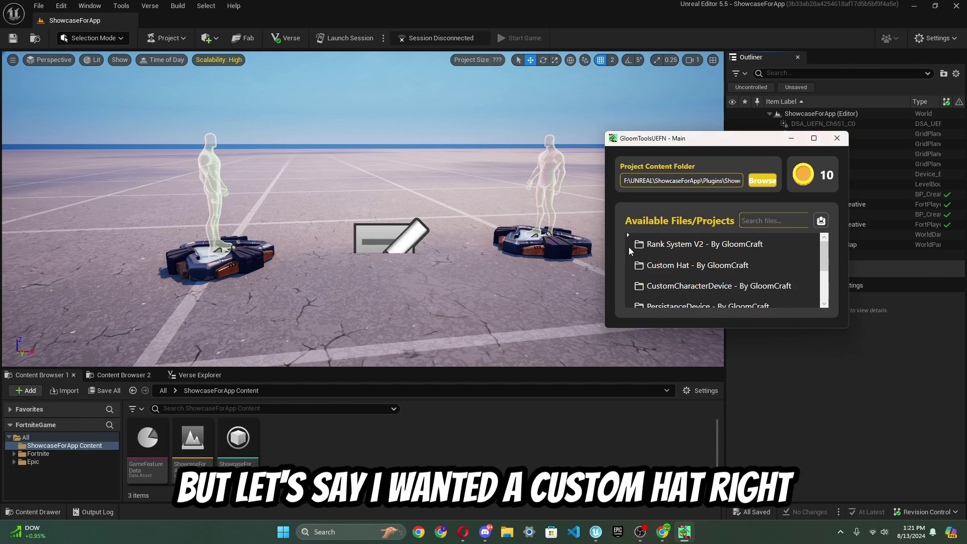
Step: Expand the Custom Hat folder and preview its devil.png image
{"action": "double_click", "coordinate": [650, 265]}
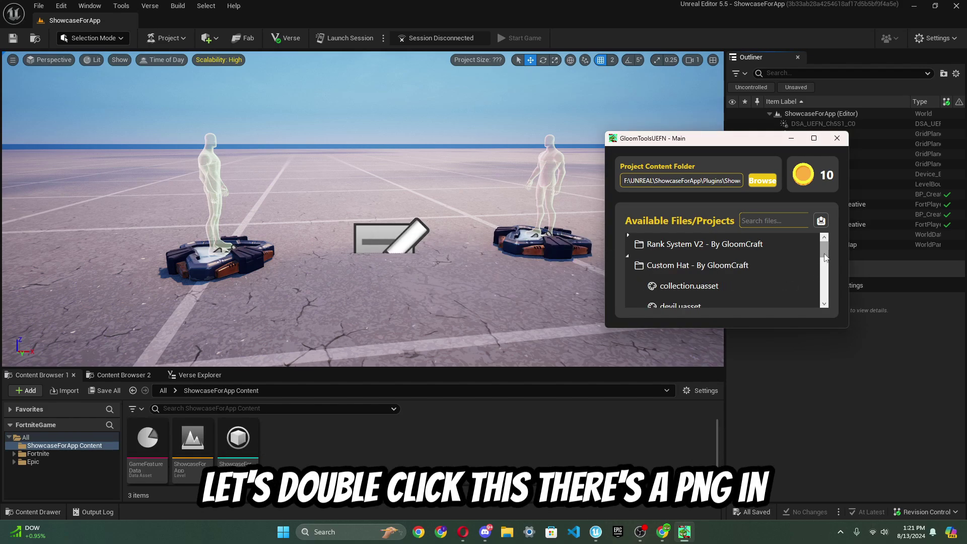
{"action": "scroll", "coordinate": [825, 281], "scroll_direction": "down", "scroll_amount": 3}
{"action": "scroll", "coordinate": [825, 280], "scroll_direction": "down", "scroll_amount": 1}
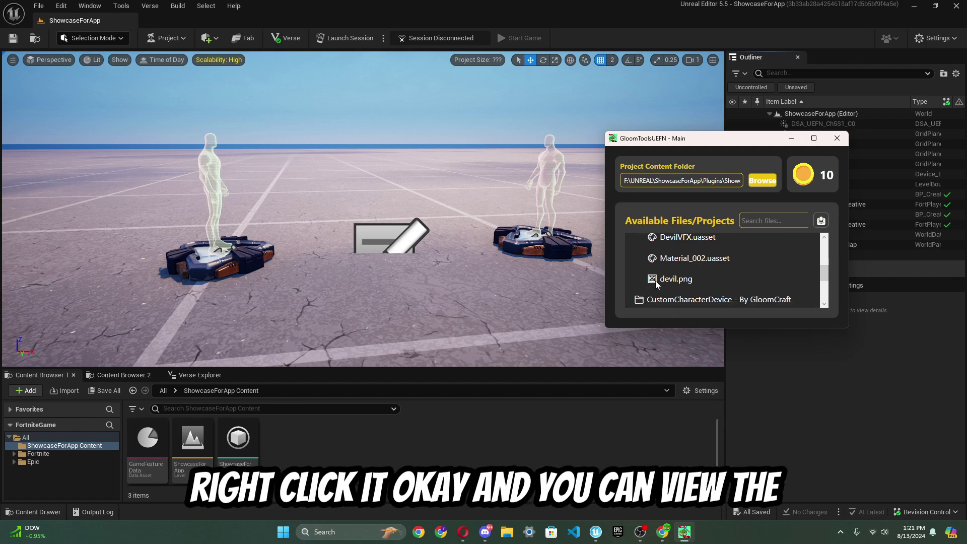
{"action": "right_click", "coordinate": [655, 280]}
{"action": "left_click", "coordinate": [794, 159]}
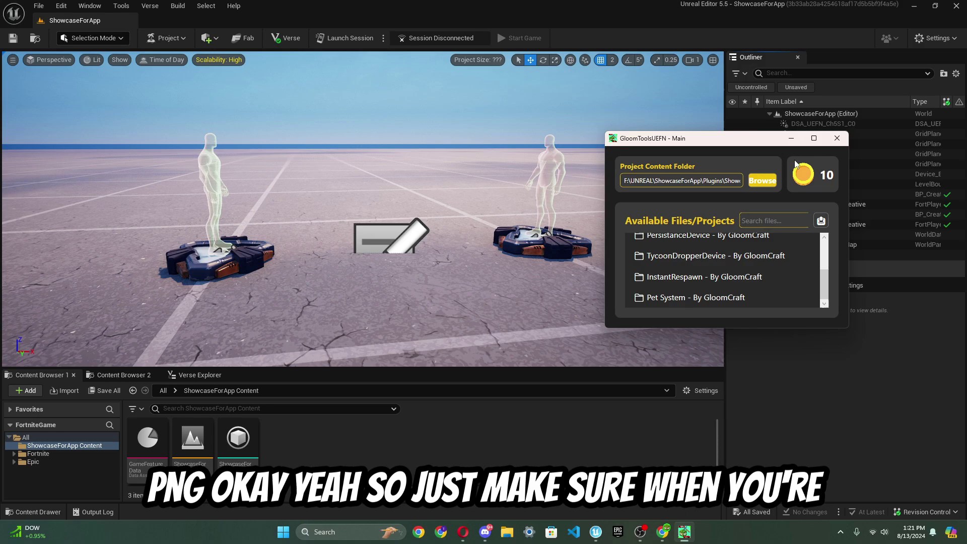
{"action": "scroll", "coordinate": [824, 267], "scroll_direction": "up", "scroll_amount": 5}
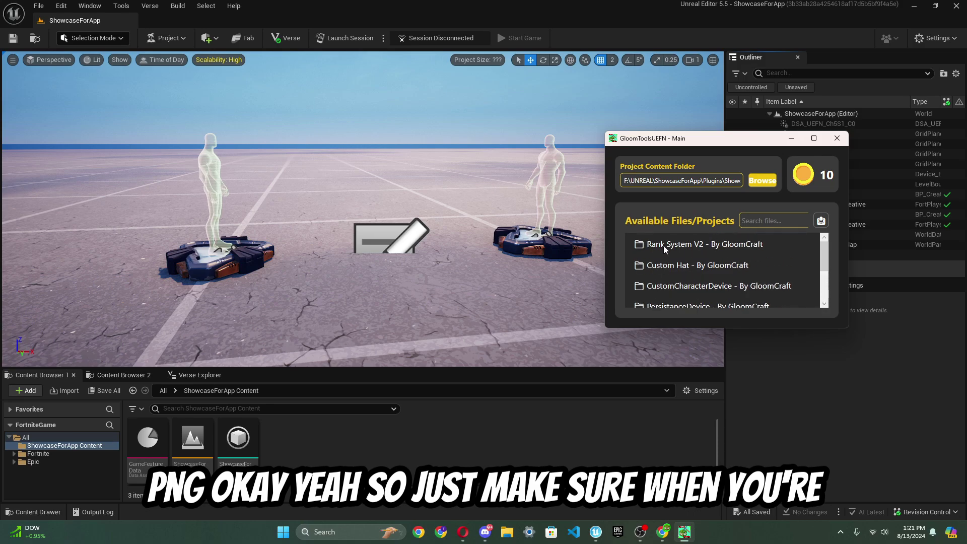
Step: Re-expand Rank System V2 and confirm downloading all of its files
{"action": "left_click", "coordinate": [664, 246]}
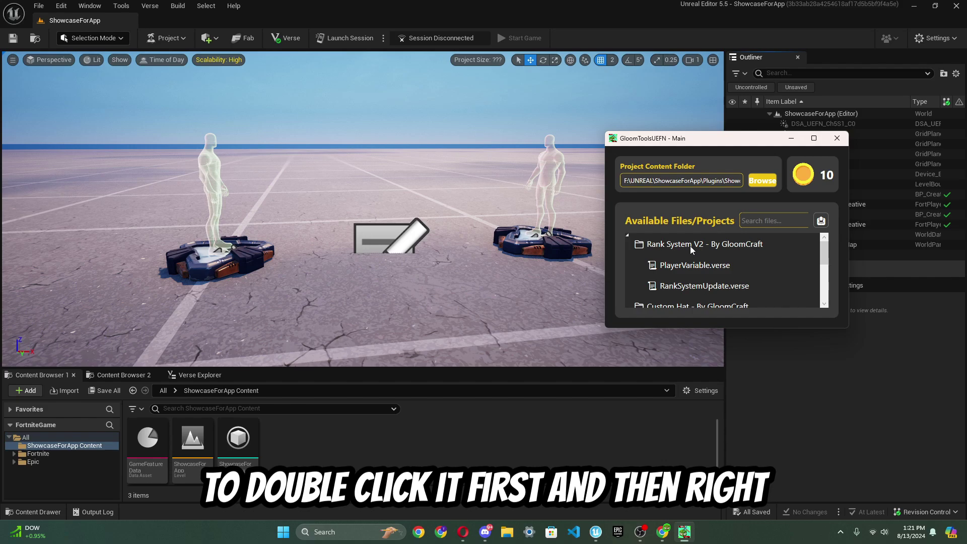
{"action": "right_click", "coordinate": [673, 247]}
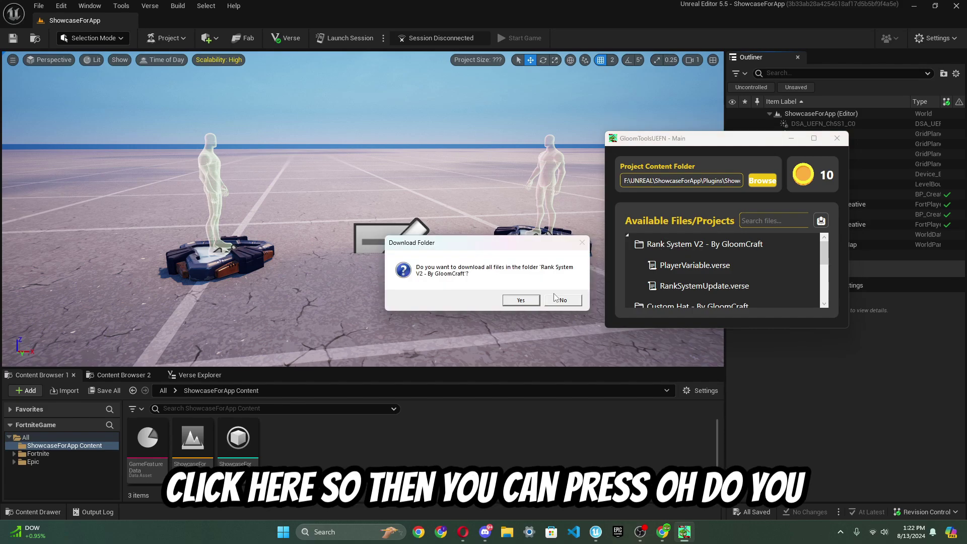
{"action": "left_click", "coordinate": [521, 301]}
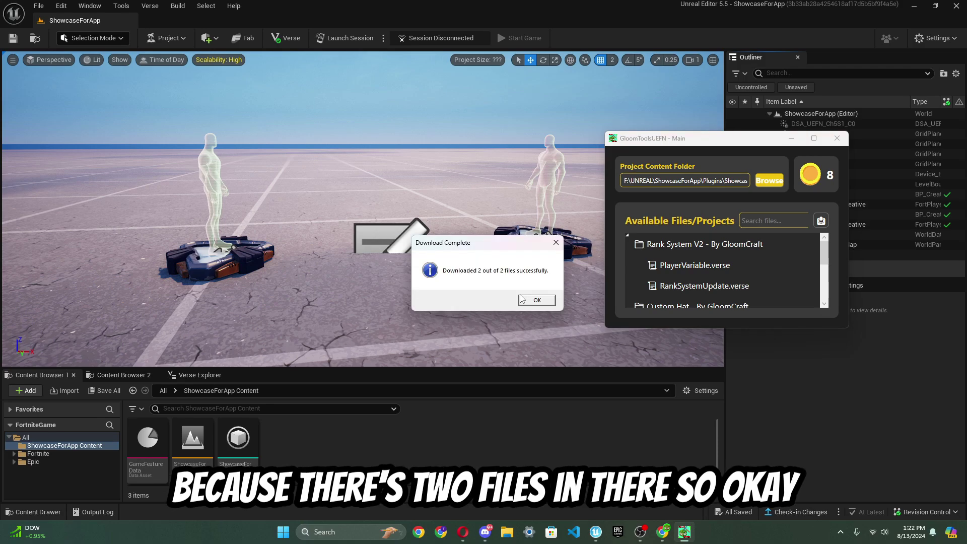
Step: Build the Verse code and inspect the unknown identifier 'Ranks' errors in RankSystemUpdate.verse
{"action": "left_click", "coordinate": [522, 299]}
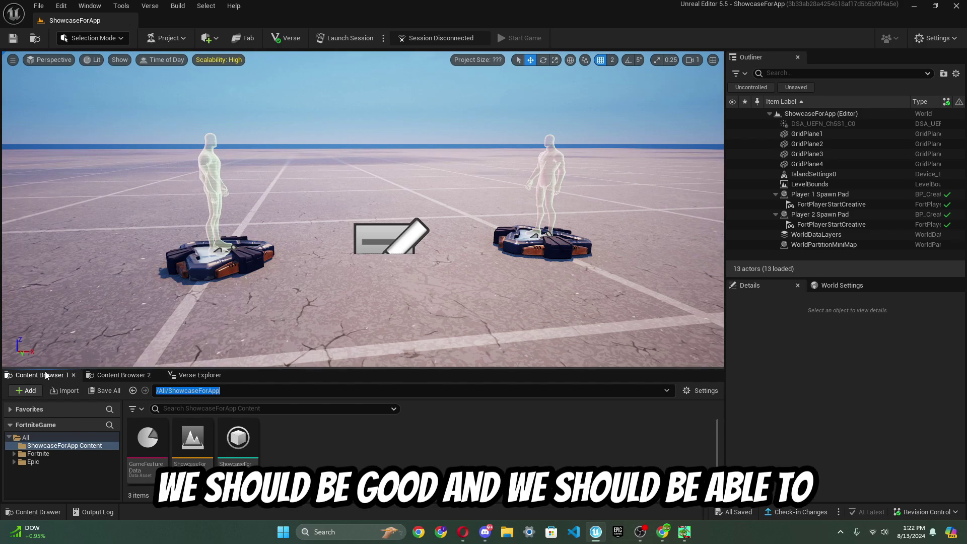
{"action": "left_click", "coordinate": [200, 375]}
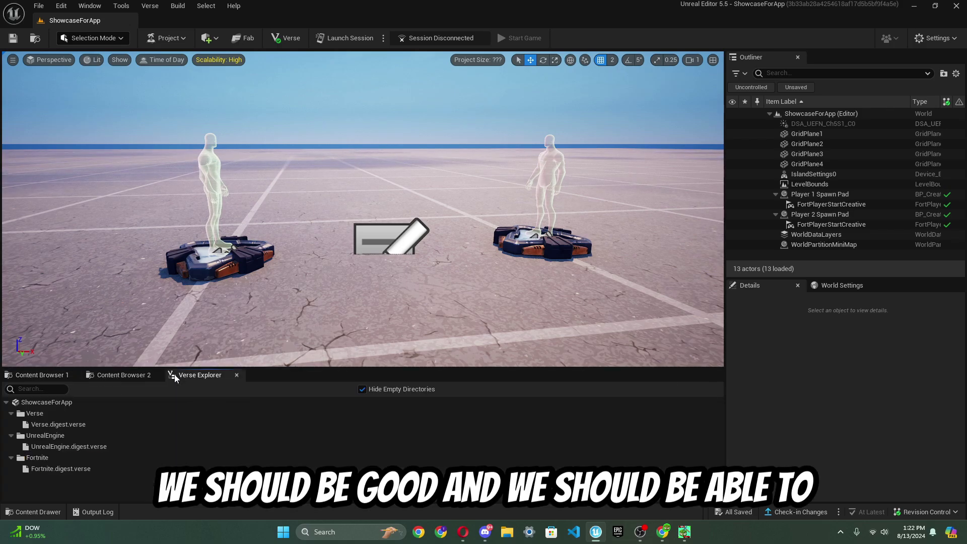
{"action": "left_click", "coordinate": [149, 5]}
{"action": "left_click", "coordinate": [174, 31]}
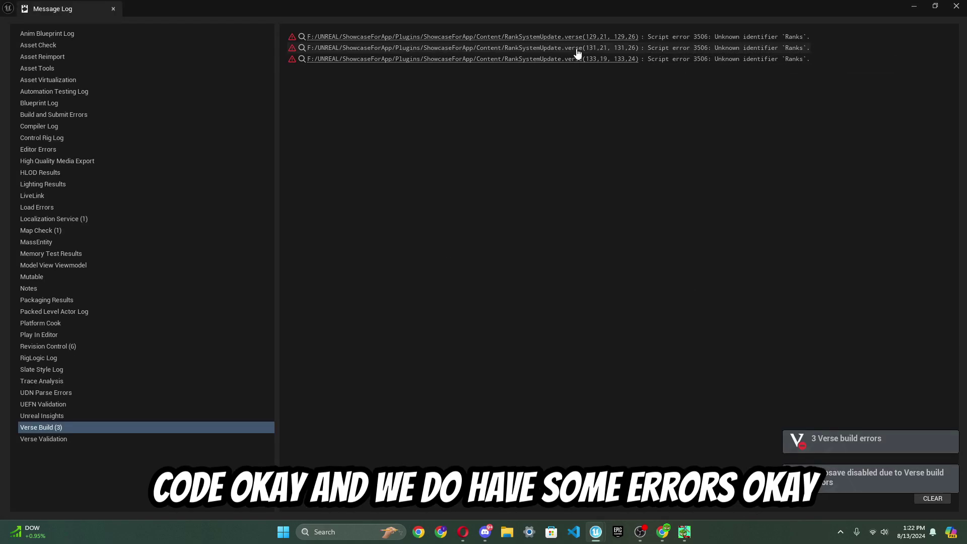
{"action": "double_click", "coordinate": [915, 48]}
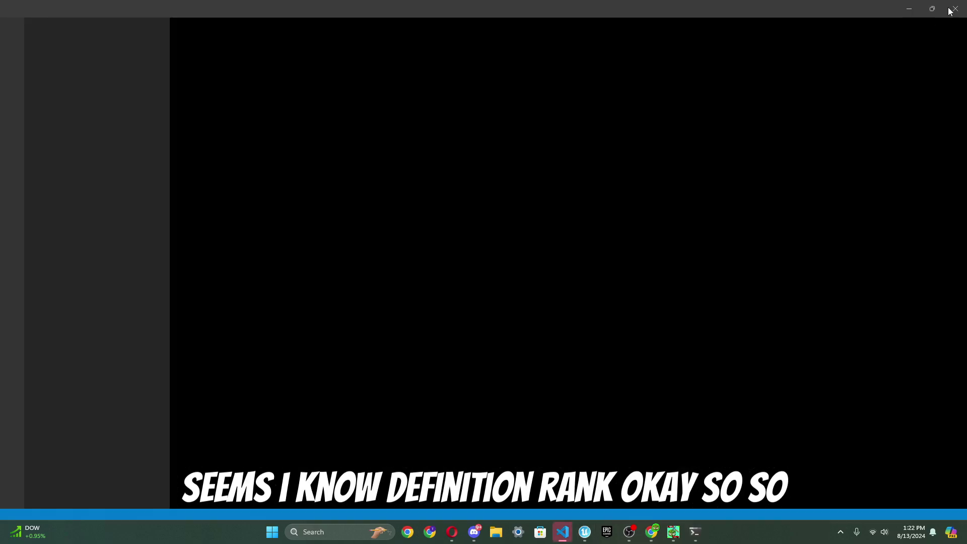
{"action": "left_click", "coordinate": [956, 9]}
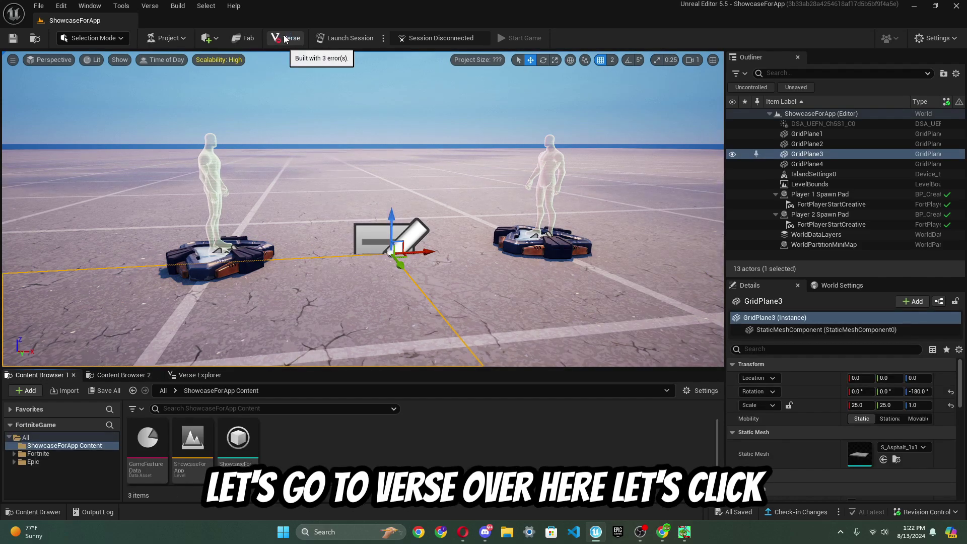
Step: Open the Verse code in VS Code and read the Ranks error on line 129
{"action": "left_click", "coordinate": [284, 38]}
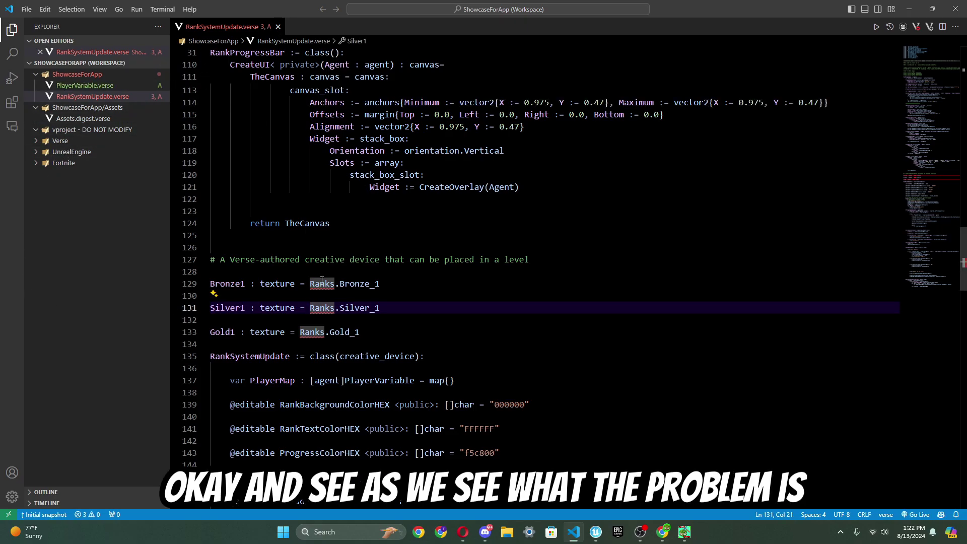
{"action": "mouse_move", "coordinate": [322, 283]}
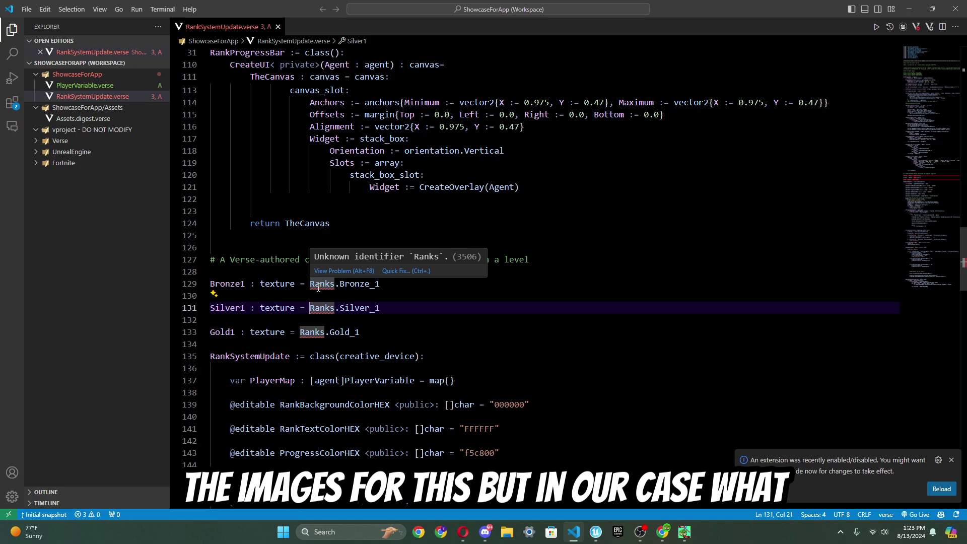
Step: Create a Ranks folder in the ShowcaseForApp content, open it, and start an import
{"action": "left_click", "coordinate": [909, 9]}
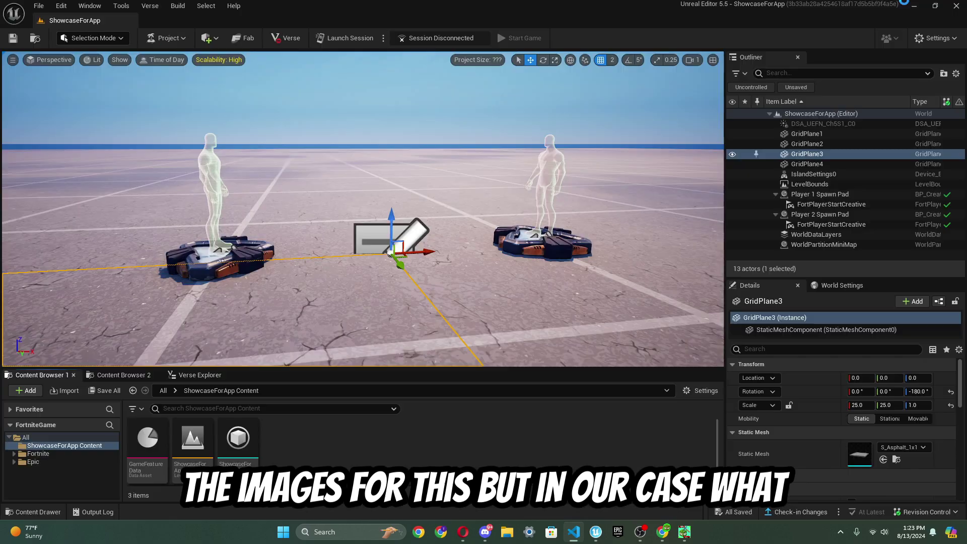
{"action": "right_click", "coordinate": [353, 464]}
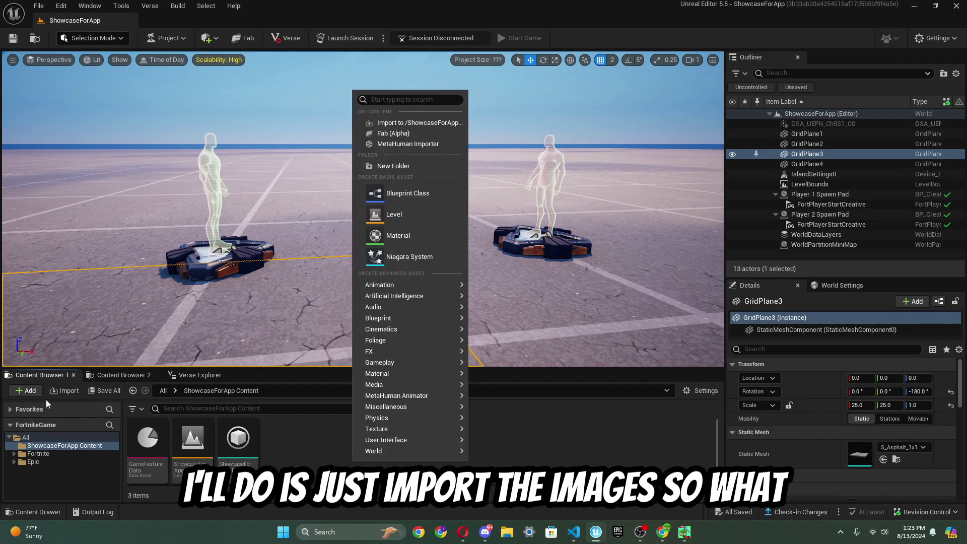
{"action": "left_click", "coordinate": [26, 390]}
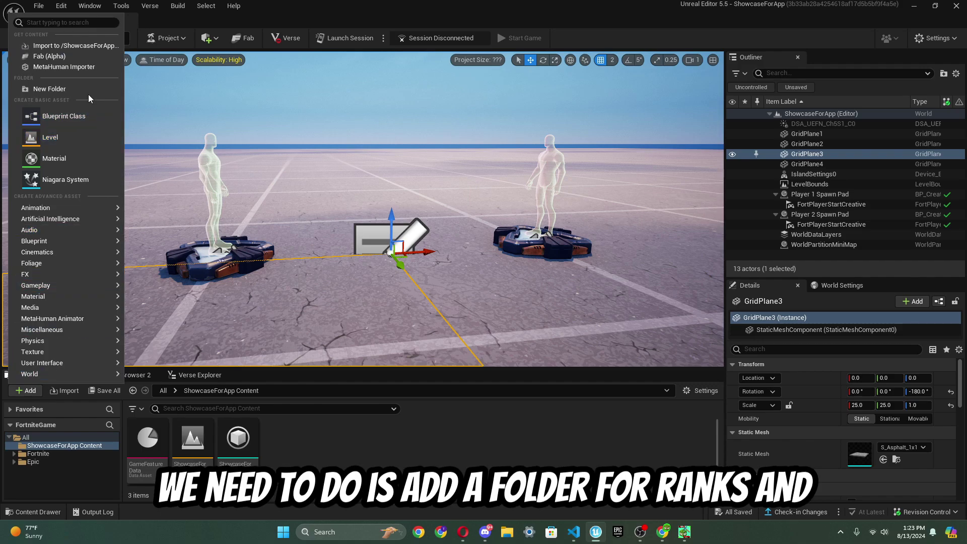
{"action": "left_click", "coordinate": [89, 94]}
{"action": "type", "text": "Ranks"}
{"action": "key", "text": "Return"}
{"action": "double_click", "coordinate": [147, 439]}
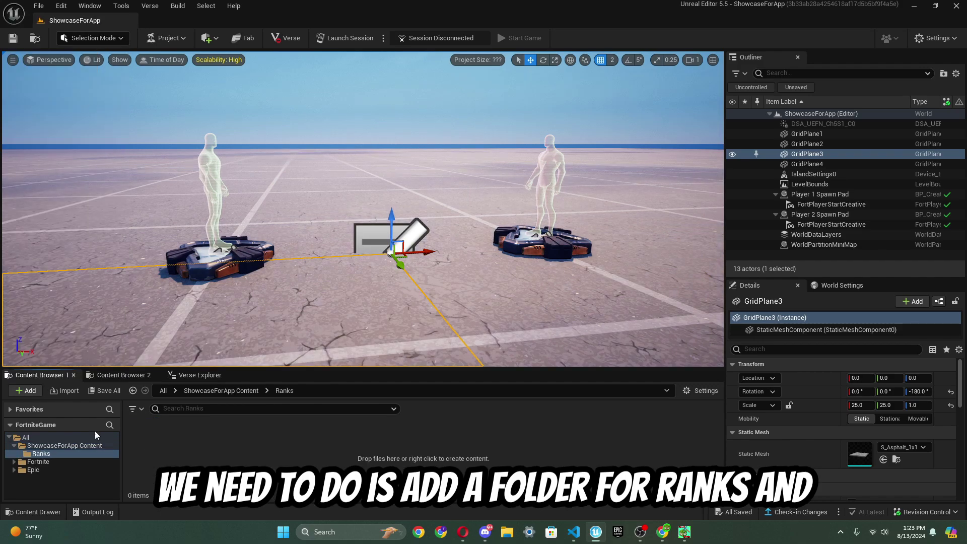
{"action": "left_click", "coordinate": [51, 391]}
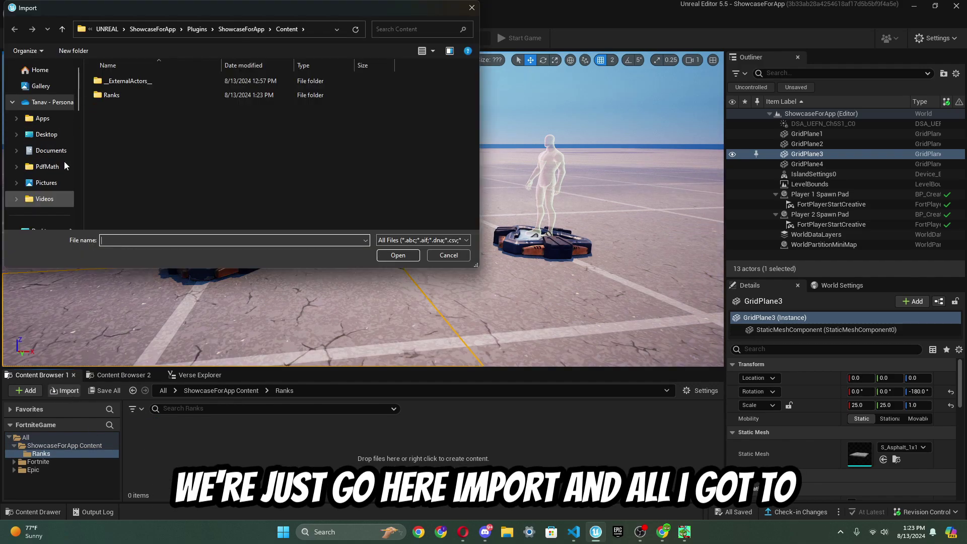
Step: Import the Bronze_1, Gold_1 and Silver_1 images from Downloads and save them
{"action": "scroll", "coordinate": [49, 149], "scroll_direction": "down", "scroll_amount": 3}
{"action": "left_click", "coordinate": [43, 96]}
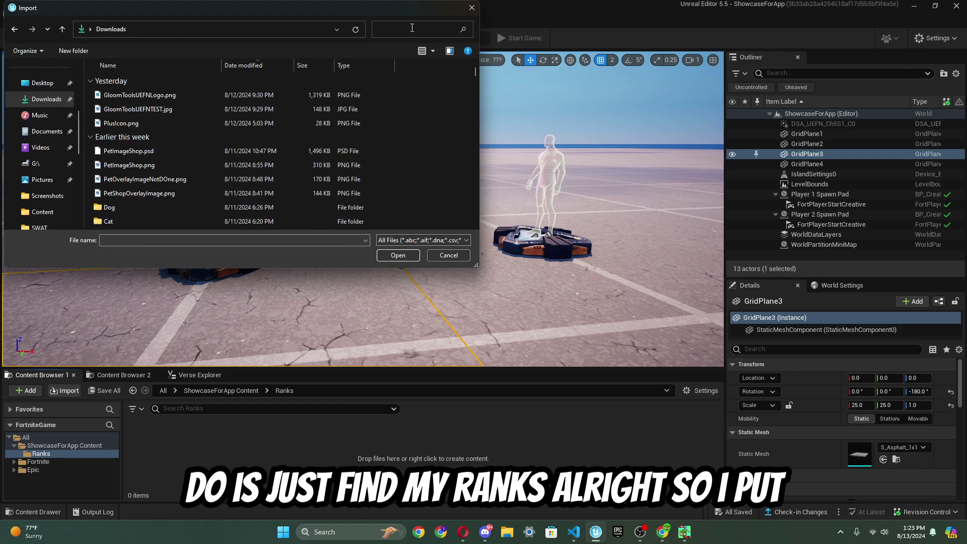
{"action": "left_click", "coordinate": [398, 255]}
{"action": "key", "text": "ctrl+shift+s"}
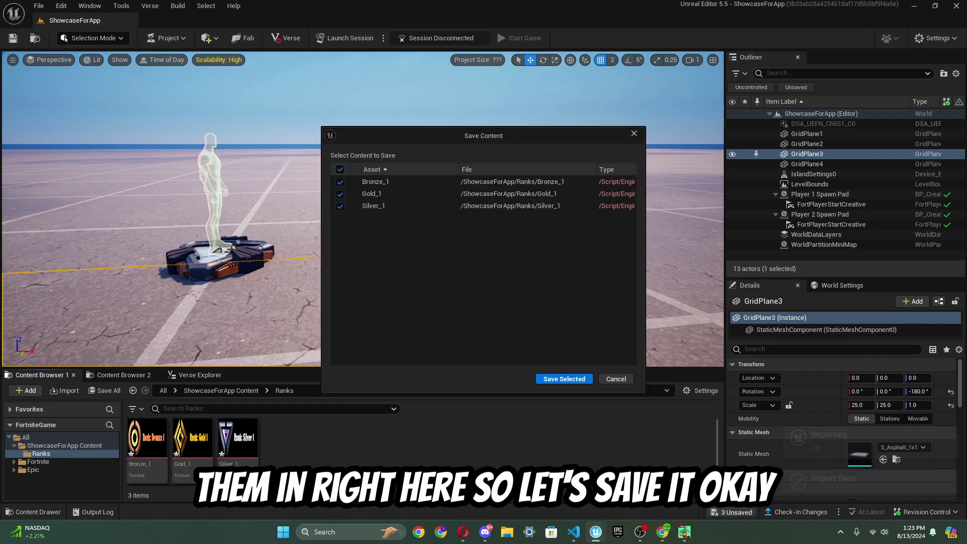
{"action": "left_click", "coordinate": [564, 380]}
Step: Switch to RankSystemUpdate.verse to confirm the Ranks errors are gone
{"action": "mouse_move", "coordinate": [160, 451]}
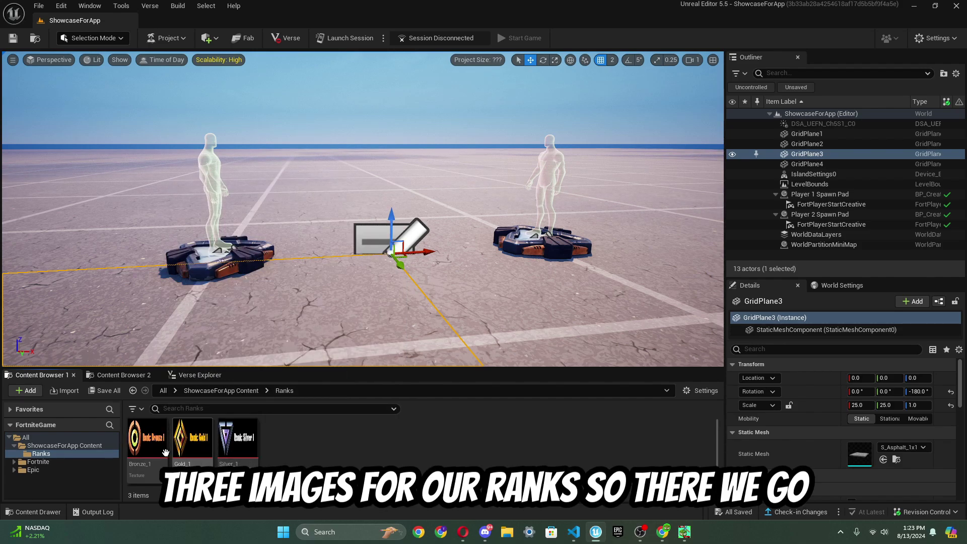
{"action": "left_click", "coordinate": [577, 533]}
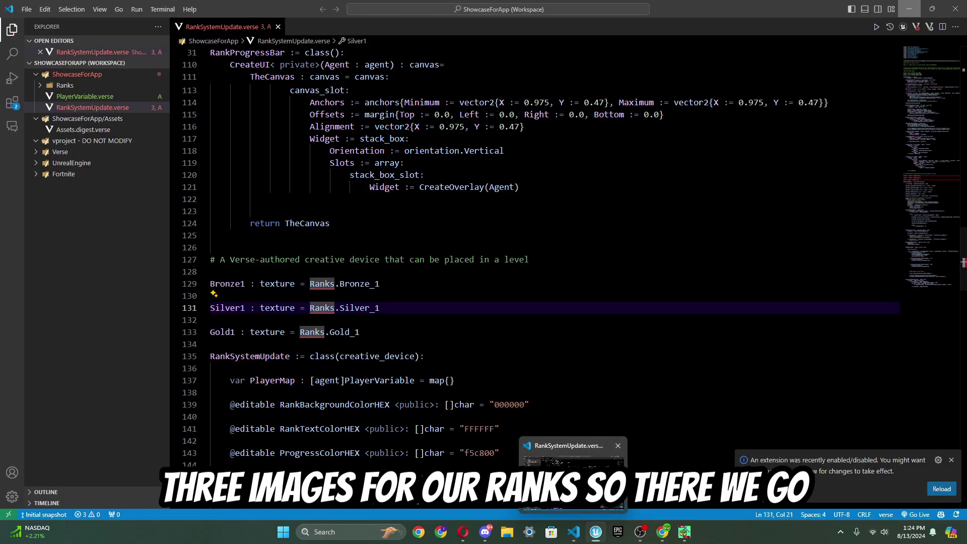
{"action": "left_click", "coordinate": [396, 316]}
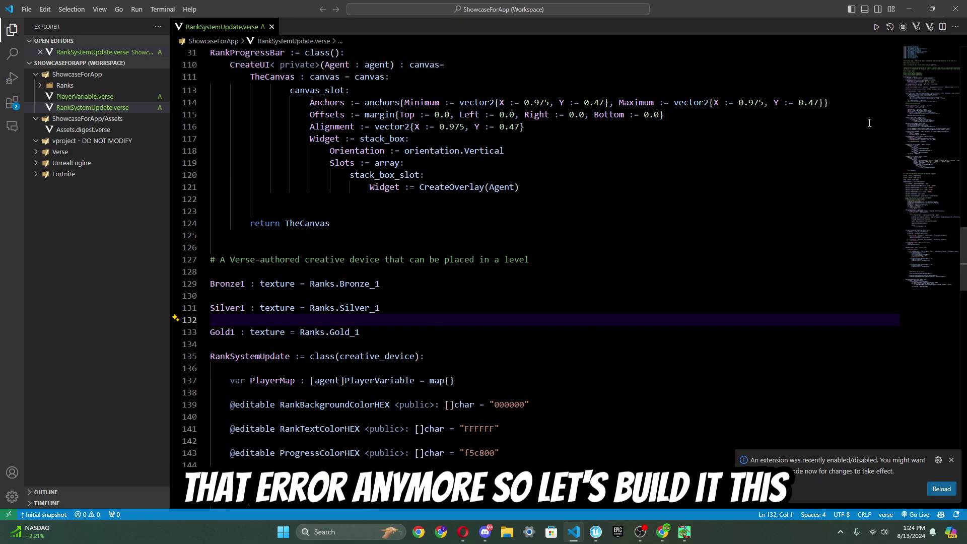
Step: Add a new hello_world_device Verse file to the ShowcaseForApp project
{"action": "left_click", "coordinate": [596, 532]}
{"action": "left_click", "coordinate": [174, 377]}
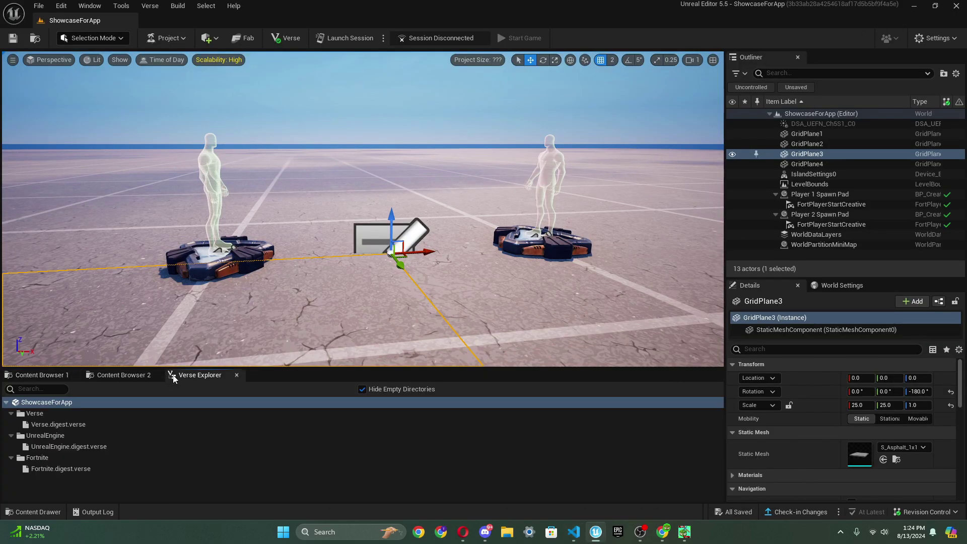
{"action": "left_click", "coordinate": [30, 402]}
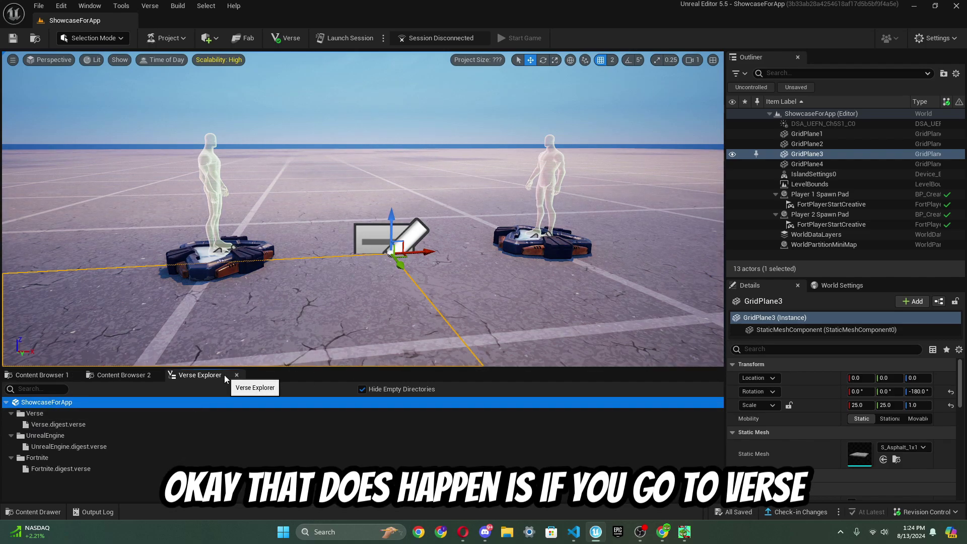
{"action": "right_click", "coordinate": [35, 413]}
{"action": "right_click", "coordinate": [59, 404]}
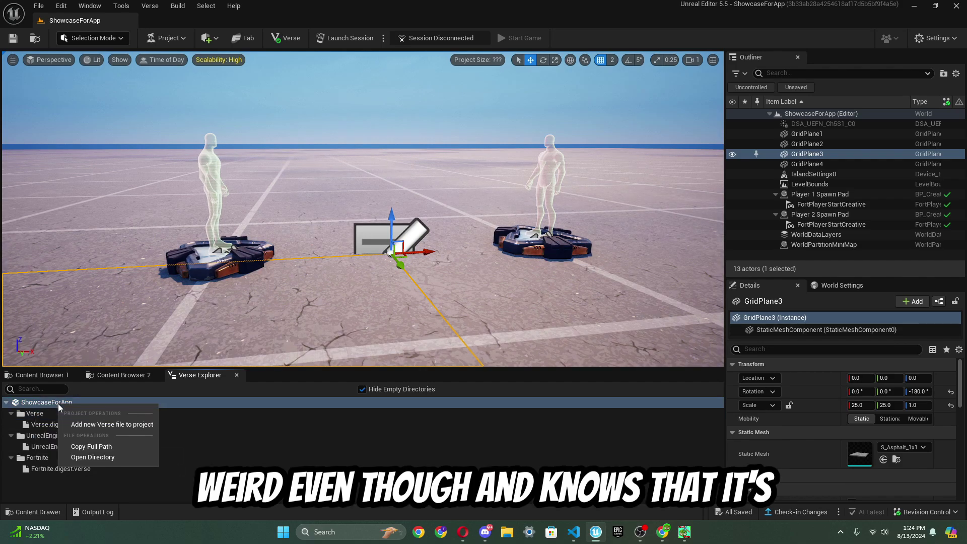
{"action": "left_click", "coordinate": [81, 425]}
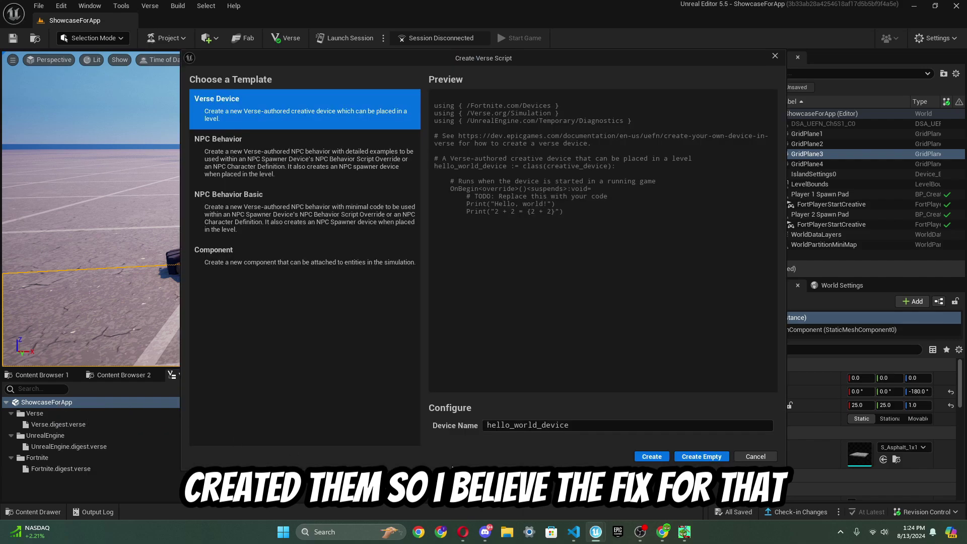
{"action": "left_click", "coordinate": [664, 458]}
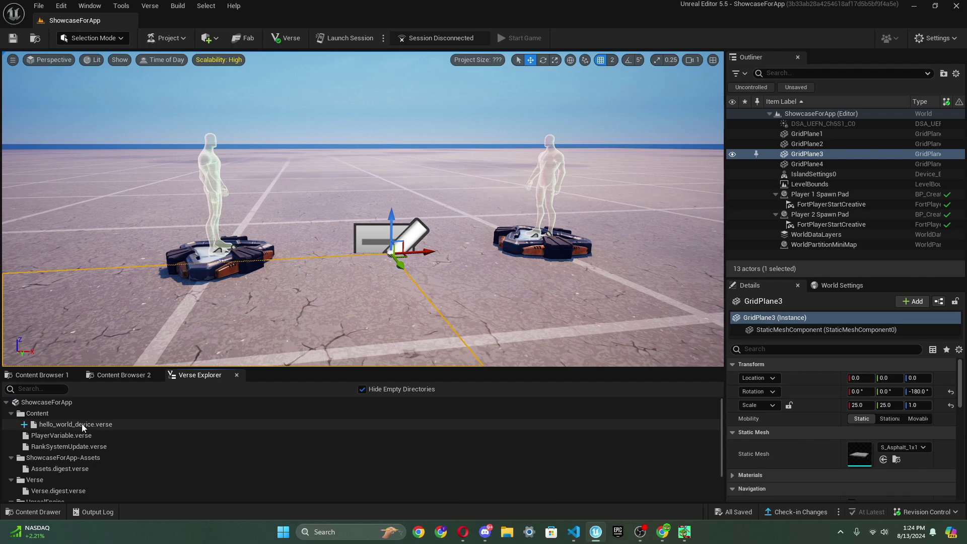
Step: Revert hello_world_device.verse to delete it, then show the Ranks folder textures
{"action": "left_click", "coordinate": [72, 425]}
{"action": "right_click", "coordinate": [72, 426]}
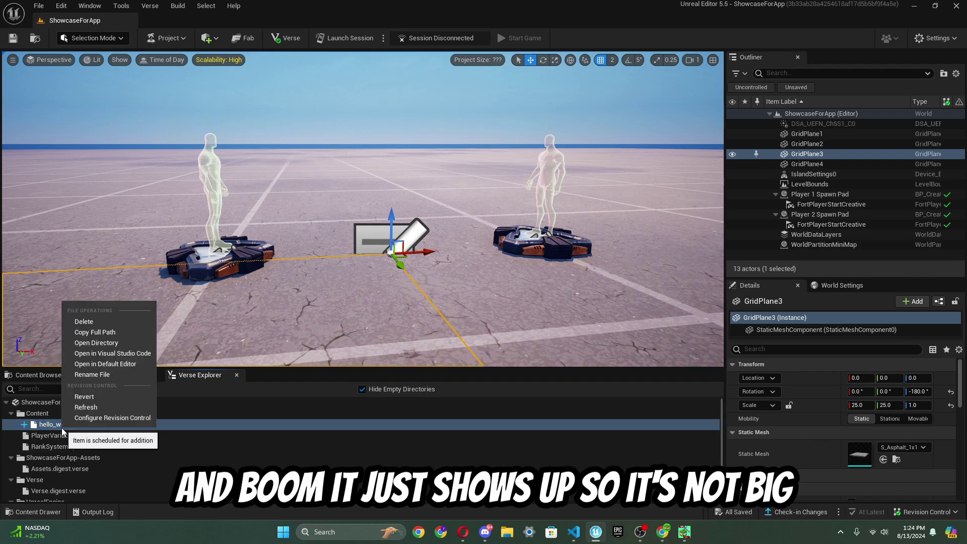
{"action": "left_click", "coordinate": [84, 397]}
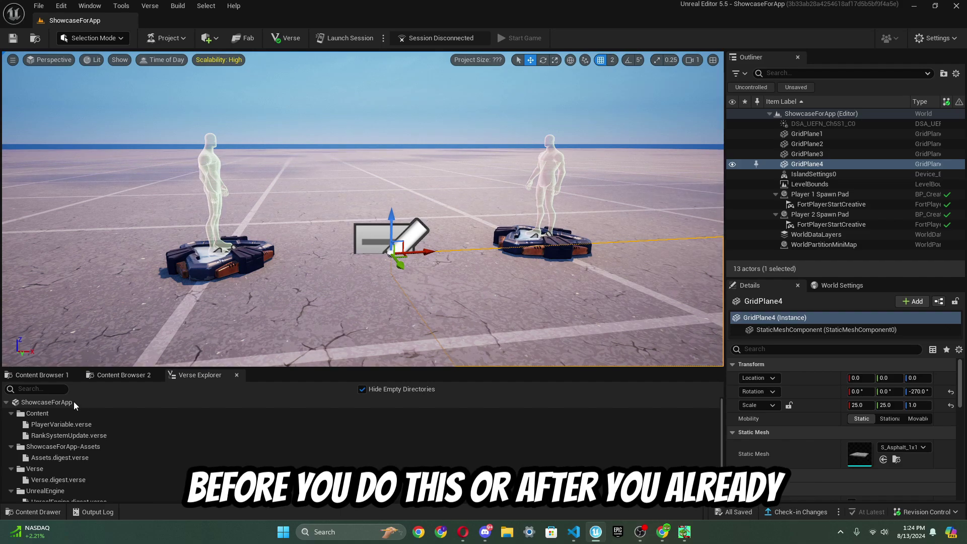
{"action": "left_click", "coordinate": [43, 375]}
Step: Drag the RankSystemUpdate device from ShowcaseForApp Content into the level and frame it with F
{"action": "right_click_drag", "start_coordinate": [408, 234], "coordinate": [434, 214]}
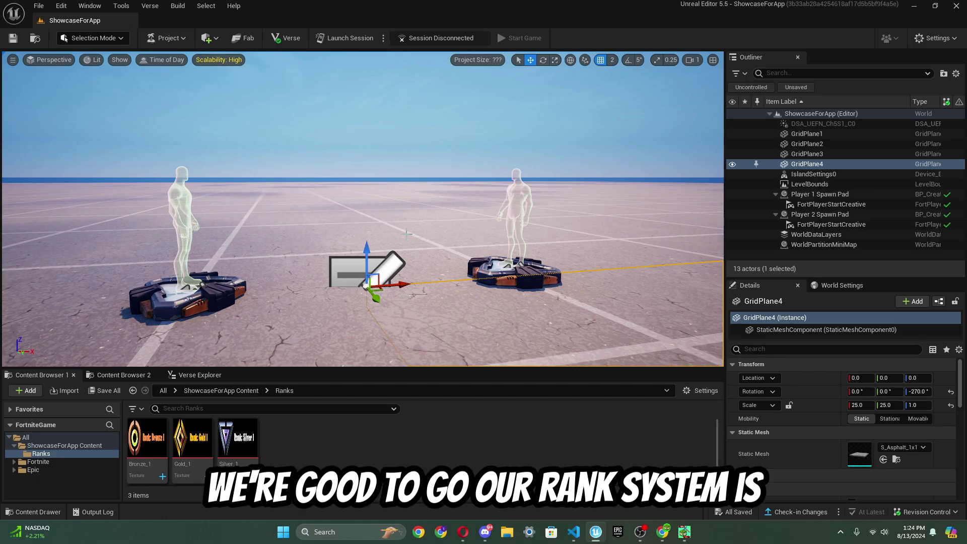
{"action": "left_click", "coordinate": [83, 446]}
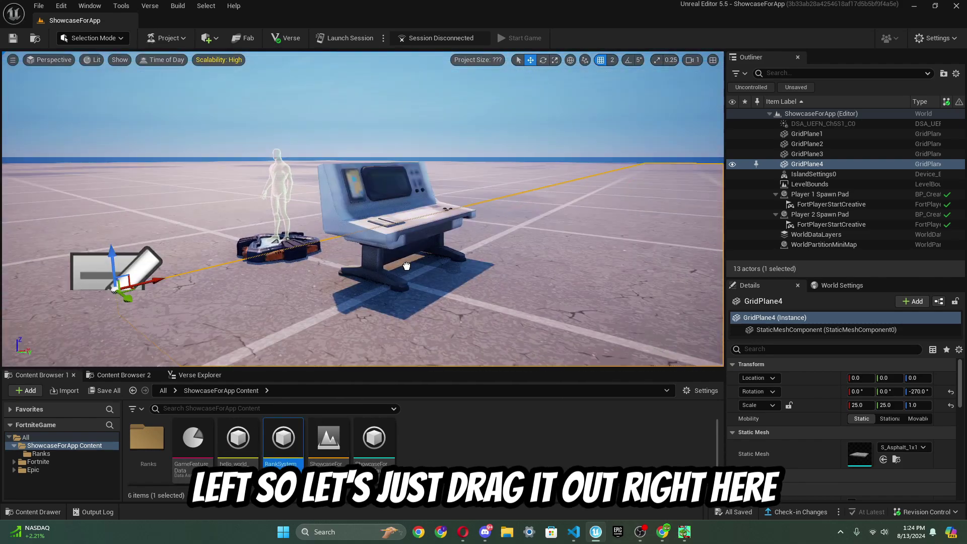
{"action": "left_click_drag", "start_coordinate": [402, 275], "coordinate": [500, 273]}
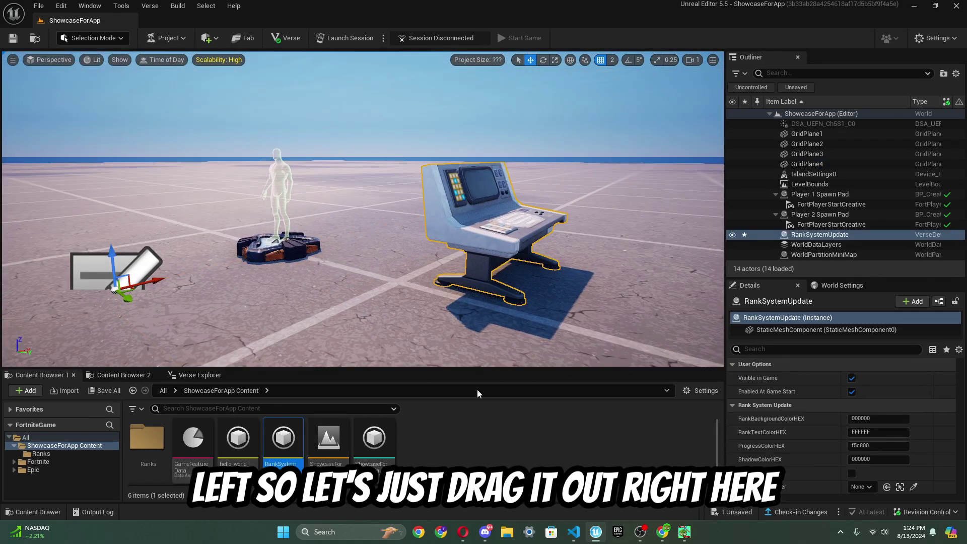
{"action": "key", "text": "f"}
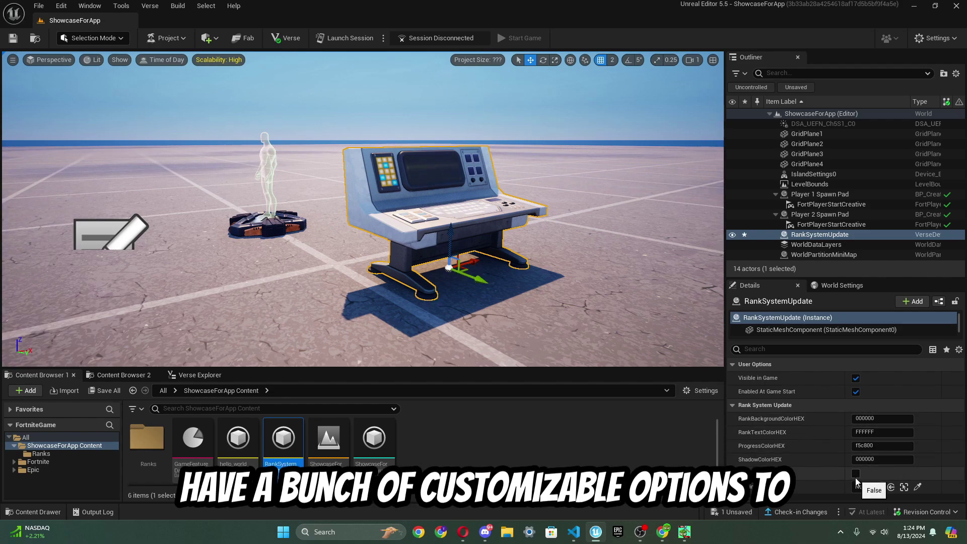
Step: Search all content for 'tracker' and place a Tracker device in front of the console
{"action": "left_click", "coordinate": [25, 437]}
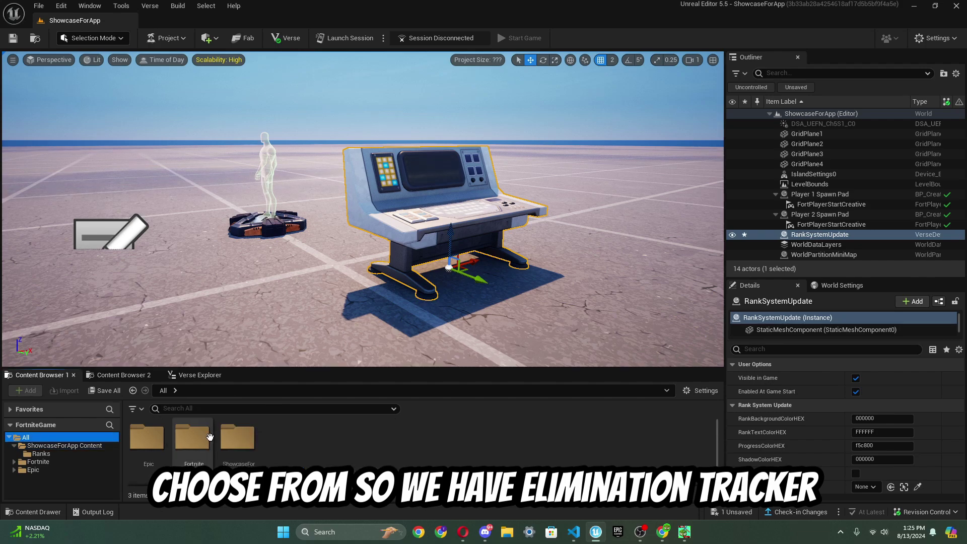
{"action": "left_click", "coordinate": [208, 410]}
{"action": "type", "text": "elimi"}
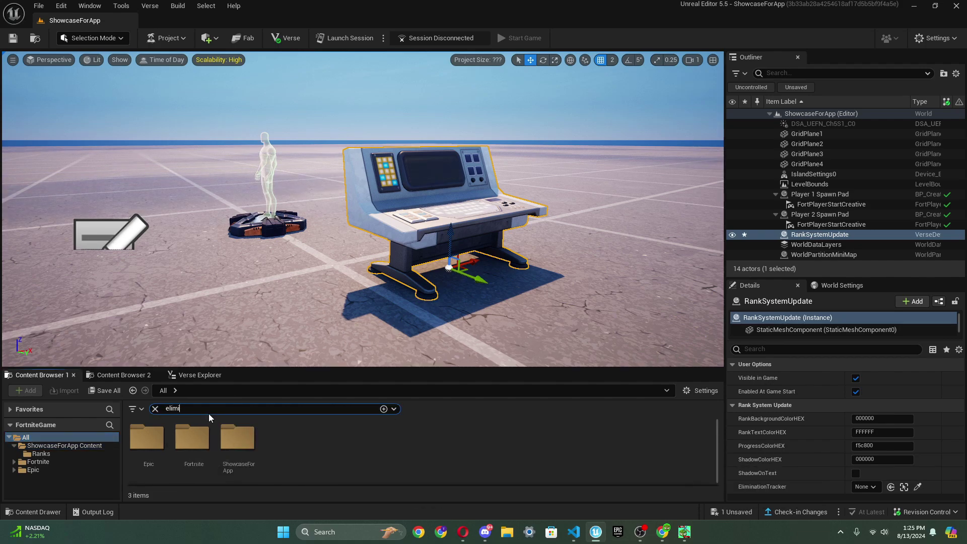
{"action": "key", "text": "BackSpace"}
{"action": "key", "text": "BackSpace"}
{"action": "key", "text": "BackSpace"}
{"action": "key", "text": "BackSpace"}
{"action": "key", "text": "BackSpace"}
{"action": "type", "text": "tracker"}
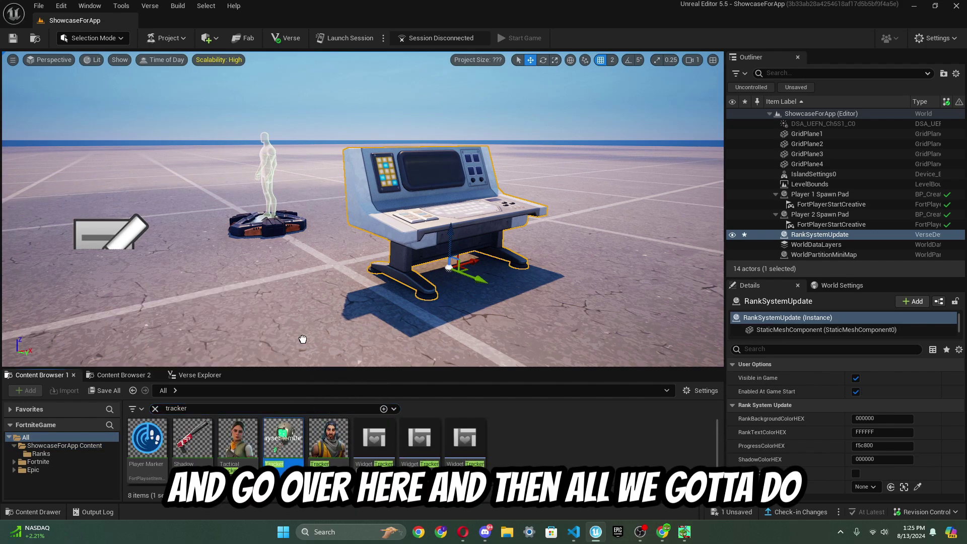
{"action": "left_click_drag", "start_coordinate": [303, 339], "coordinate": [311, 298]}
Step: Set the Tracker to count Eliminations with a Target Value of 0
{"action": "left_click", "coordinate": [876, 433]}
{"action": "left_click", "coordinate": [871, 437]}
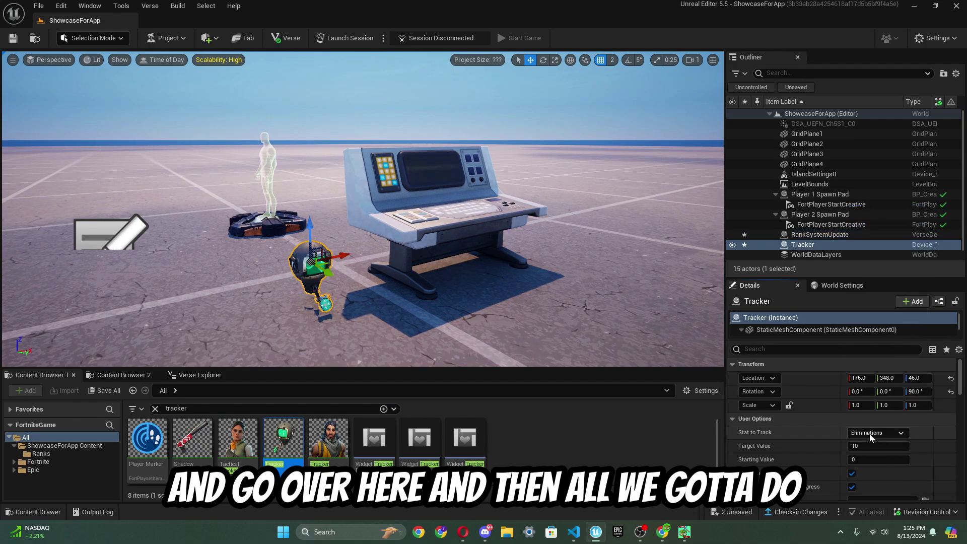
{"action": "left_click", "coordinate": [865, 447]}
{"action": "type", "text": "0"}
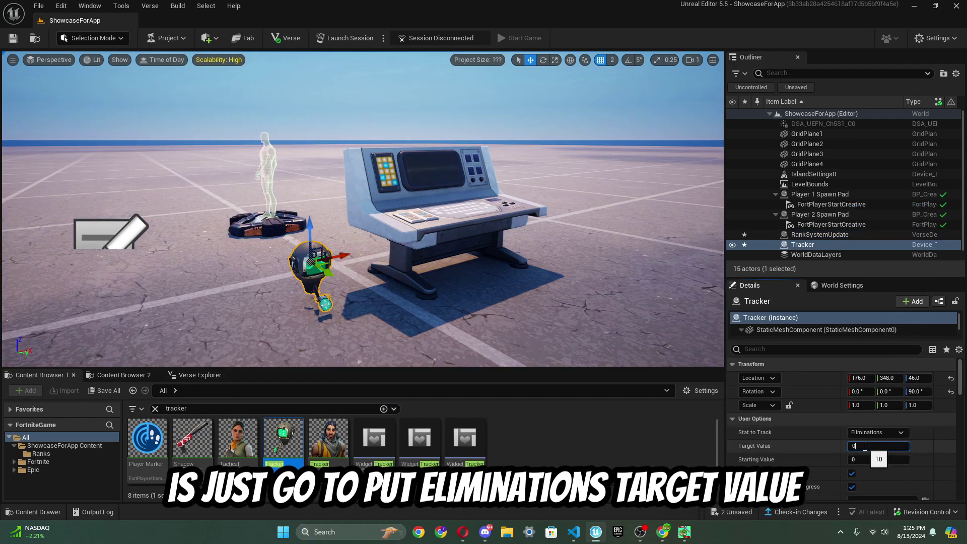
{"action": "scroll", "coordinate": [866, 470], "scroll_direction": "down", "scroll_amount": 4}
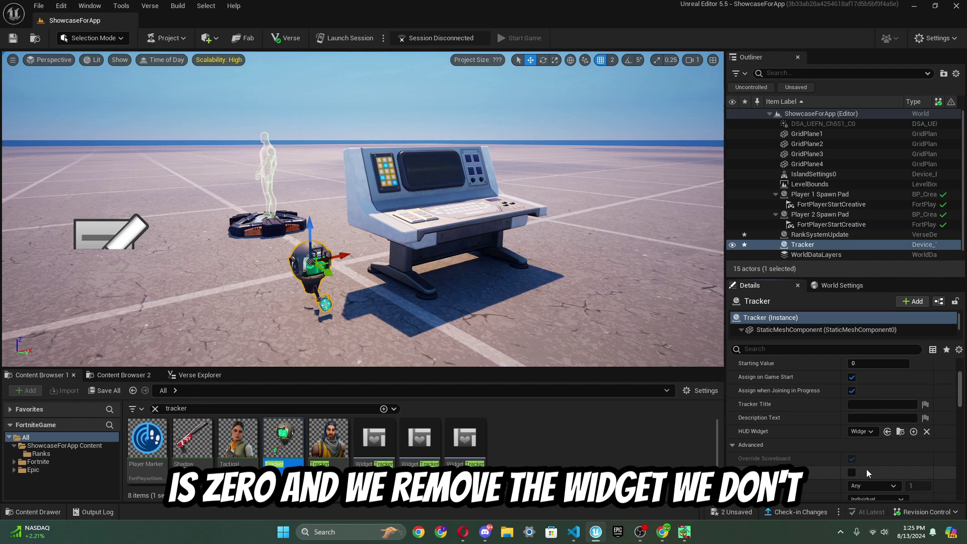
Step: Clear the Tracker's HUD widget, turn off Show on HUD and Show Progress, and enable Player Eliminations Count
{"action": "left_click", "coordinate": [927, 432]}
{"action": "scroll", "coordinate": [888, 458], "scroll_direction": "down", "scroll_amount": 3}
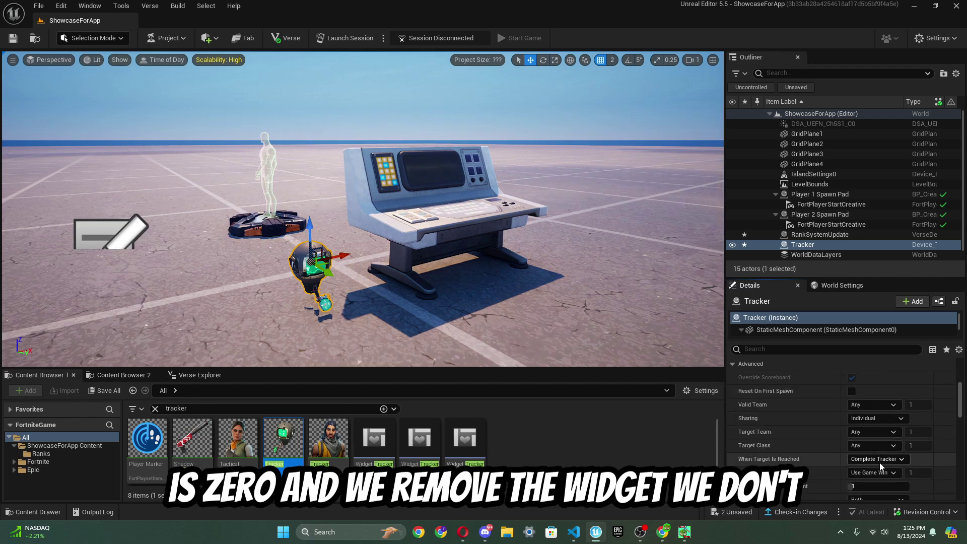
{"action": "scroll", "coordinate": [879, 461], "scroll_direction": "down", "scroll_amount": 3}
{"action": "left_click", "coordinate": [882, 435]}
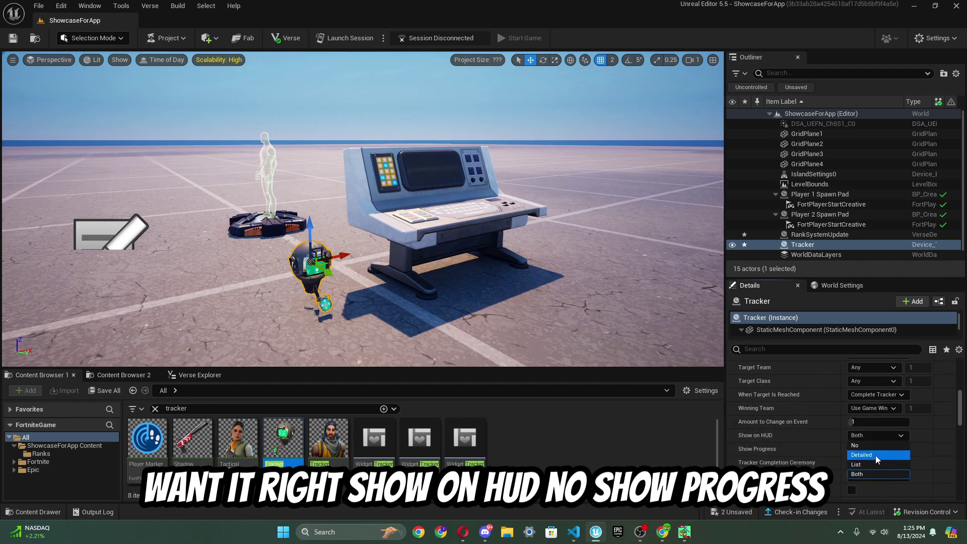
{"action": "left_click", "coordinate": [873, 446]}
{"action": "left_click", "coordinate": [870, 449]}
{"action": "left_click", "coordinate": [864, 469]}
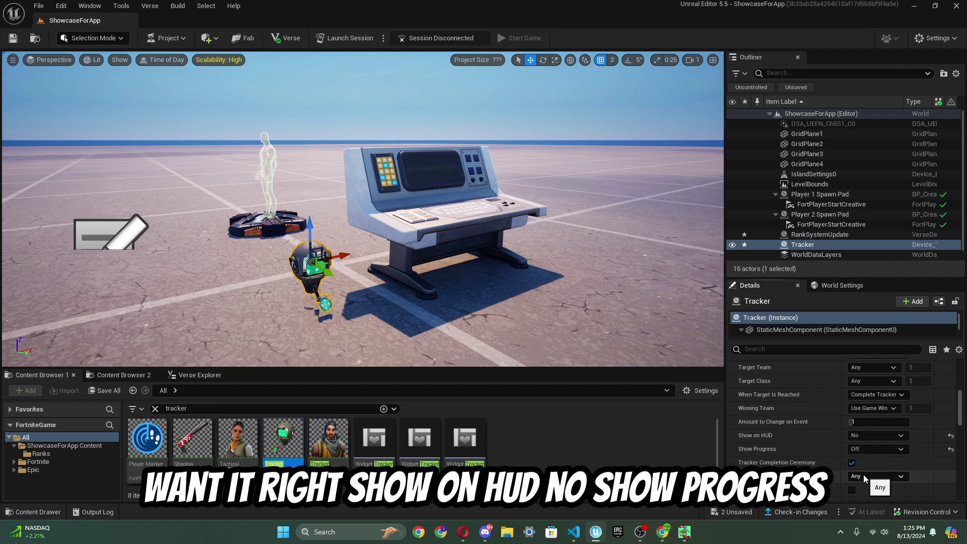
{"action": "scroll", "coordinate": [864, 467], "scroll_direction": "down", "scroll_amount": 3}
{"action": "left_click", "coordinate": [852, 439]}
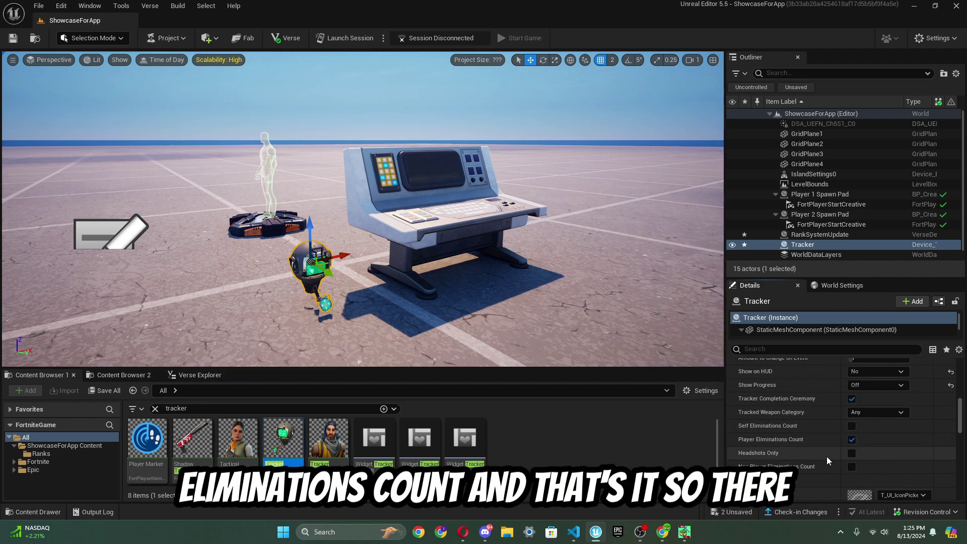
{"action": "scroll", "coordinate": [829, 469], "scroll_direction": "down", "scroll_amount": 10}
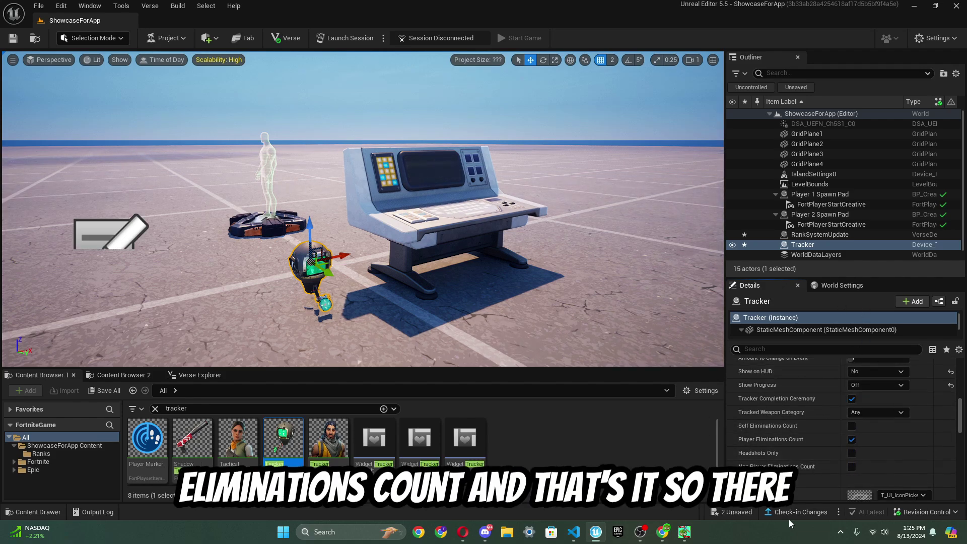
Step: Pick the Tracker as the RankSystemUpdate device's EliminationTracker
{"action": "left_click", "coordinate": [400, 189]}
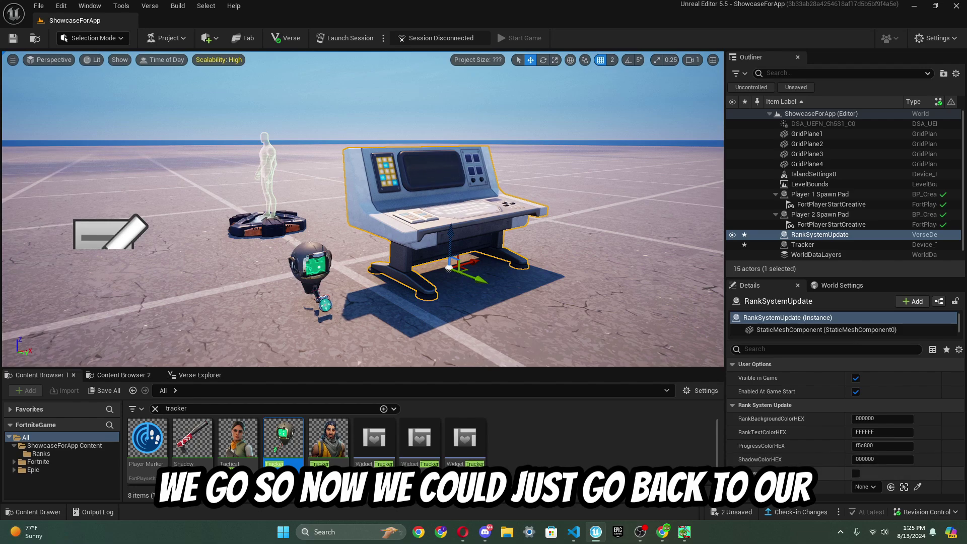
{"action": "left_click", "coordinate": [918, 486]}
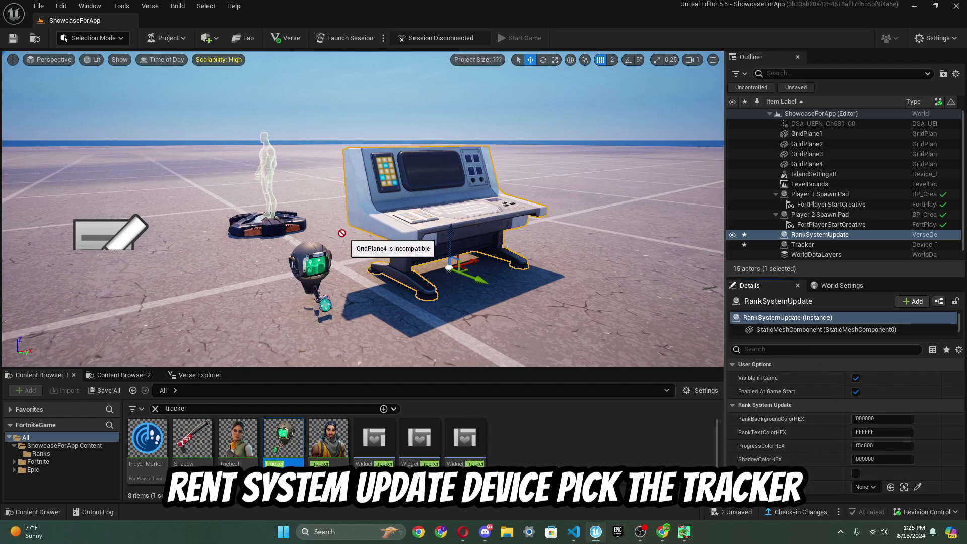
{"action": "left_click", "coordinate": [318, 255]}
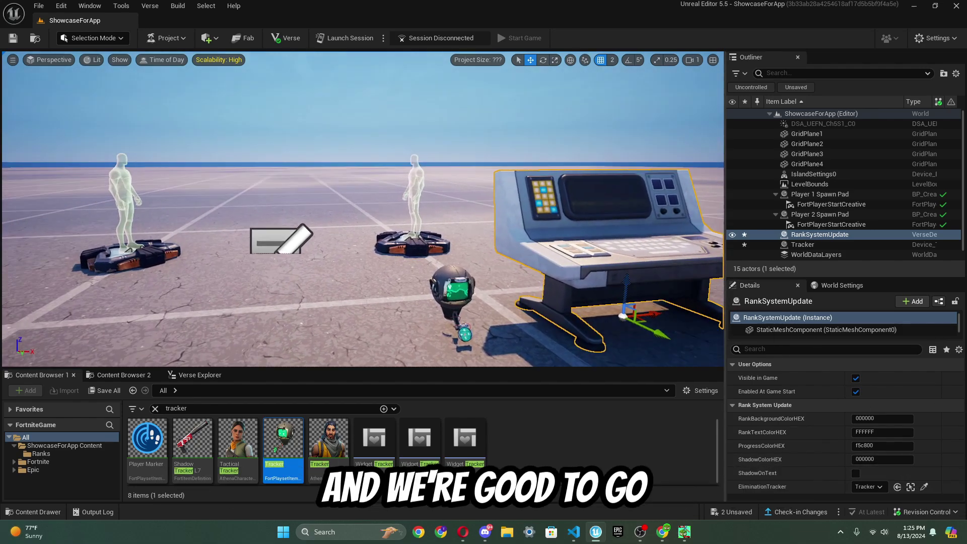
{"action": "scroll", "coordinate": [502, 174], "scroll_direction": "up", "scroll_amount": 5}
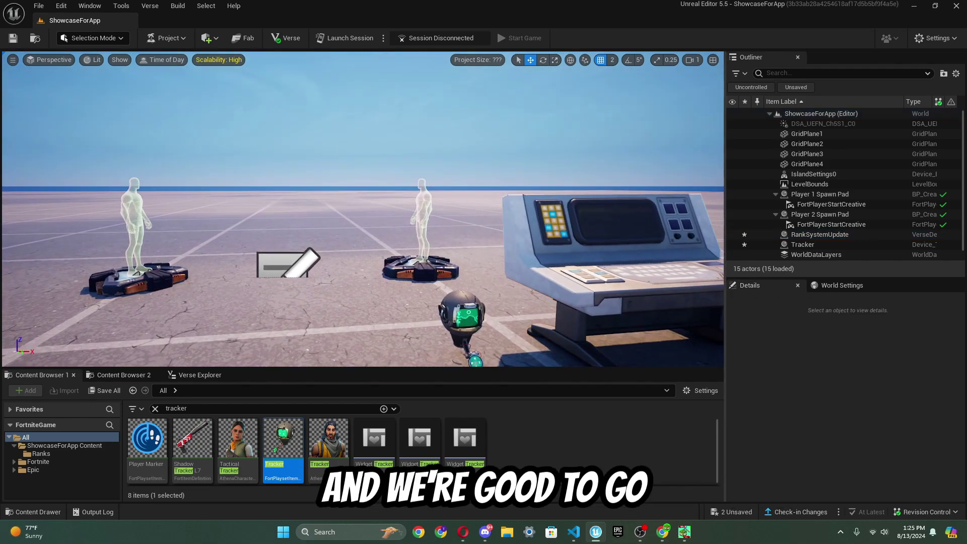
{"action": "scroll", "coordinate": [502, 174], "scroll_direction": "down", "scroll_amount": 5}
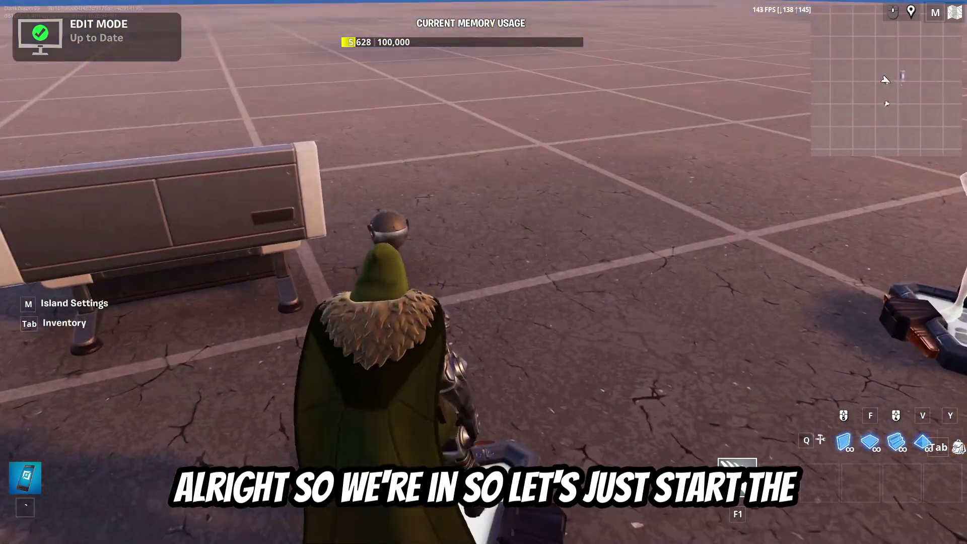
Step: Start the game from the in-game menu and check the Bronze I rank widget at 0/25
{"action": "key", "text": "Escape"}
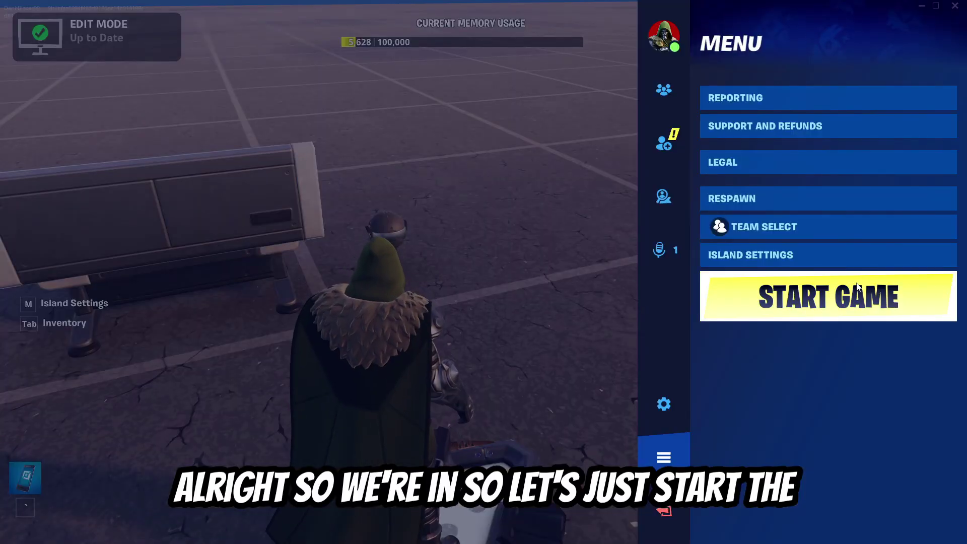
{"action": "left_click", "coordinate": [827, 295]}
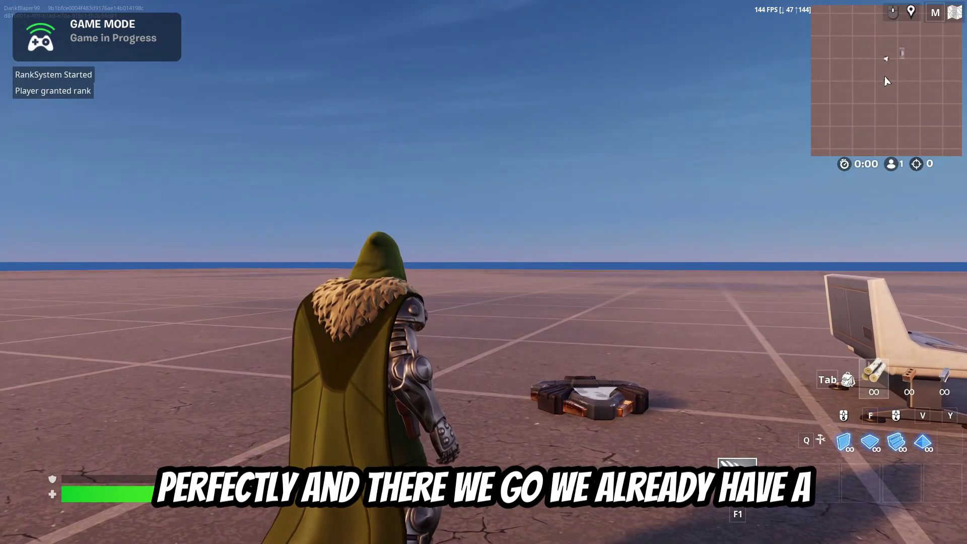
{"action": "key", "text": "w"}
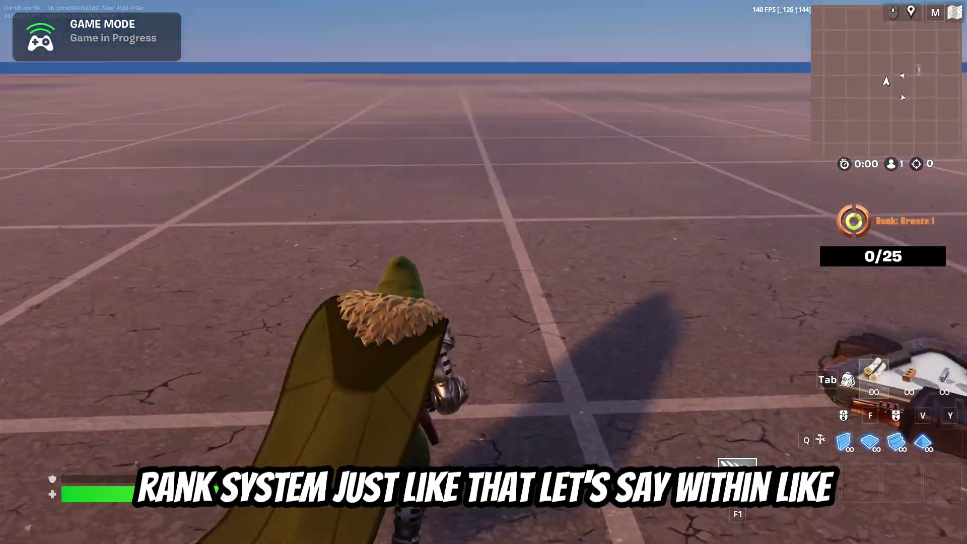
{"action": "mouse_move", "coordinate": [484, 272]}
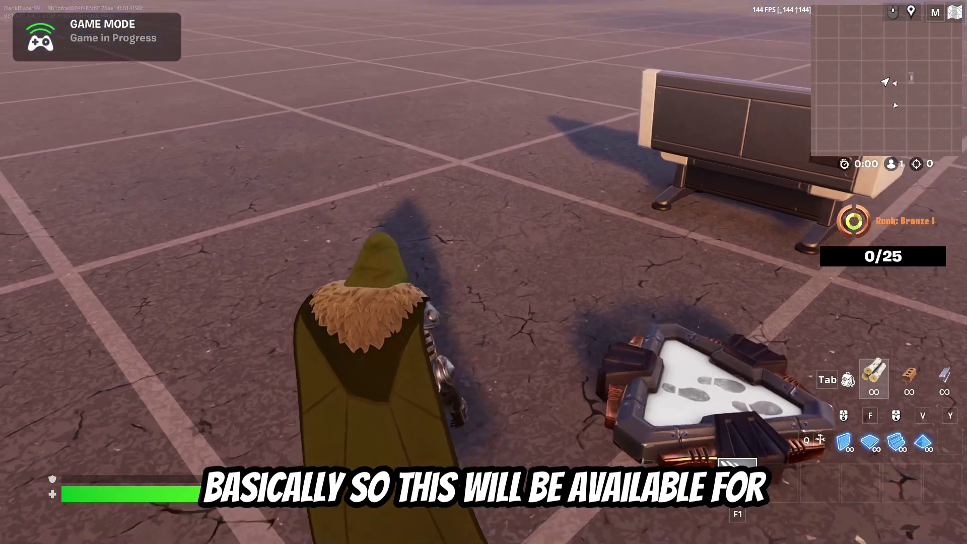
{"action": "key", "text": "super"}
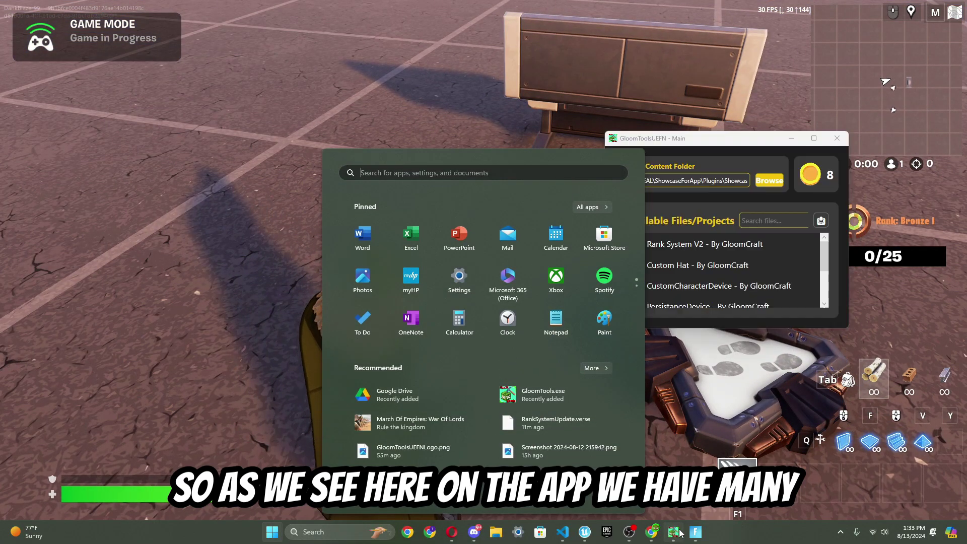
Step: Center the GloomTools UEFN window over the game and scroll its projects, expanding then collapsing Pet System
{"action": "left_click", "coordinate": [696, 143]}
{"action": "left_click_drag", "start_coordinate": [695, 144], "coordinate": [446, 163]}
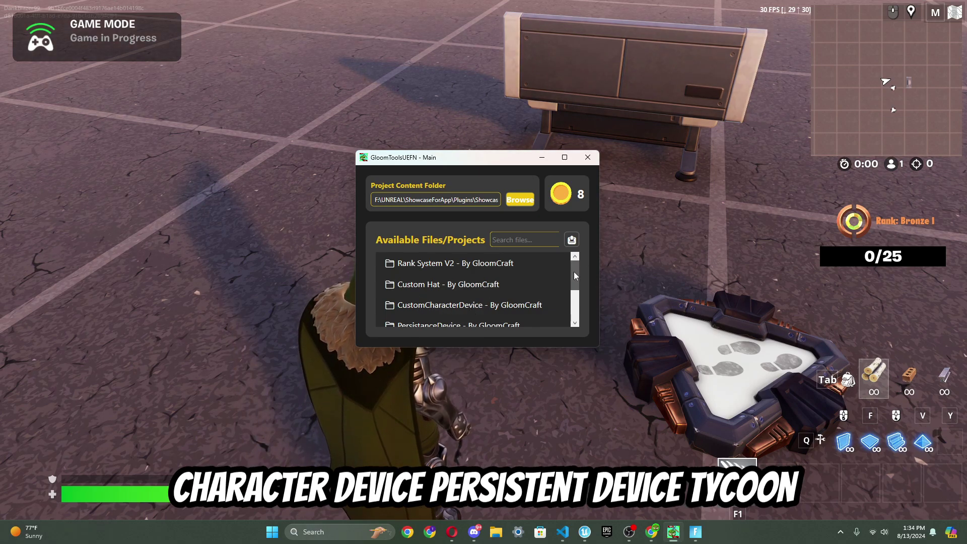
{"action": "left_click_drag", "start_coordinate": [574, 272], "coordinate": [584, 306]}
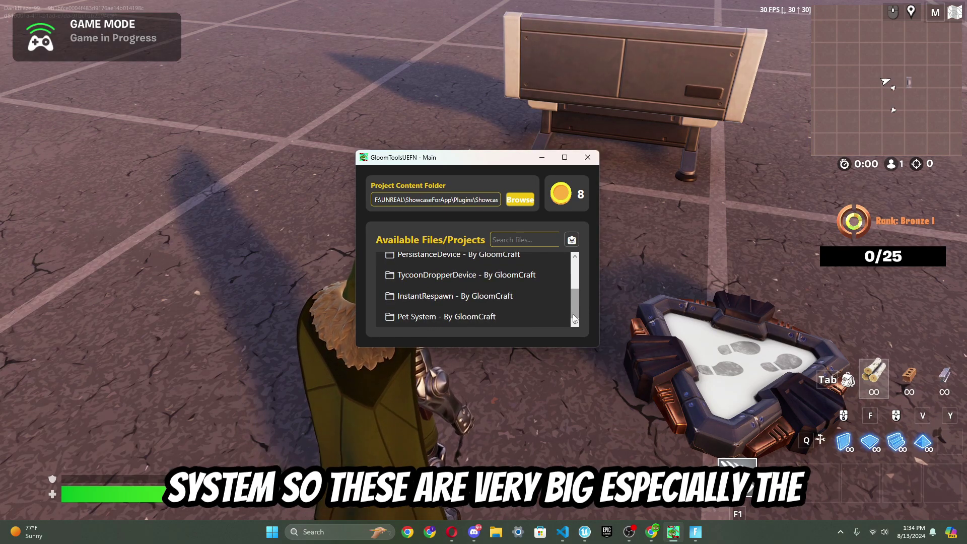
{"action": "left_click", "coordinate": [425, 317]}
{"action": "left_click_drag", "start_coordinate": [576, 275], "coordinate": [340, 277]}
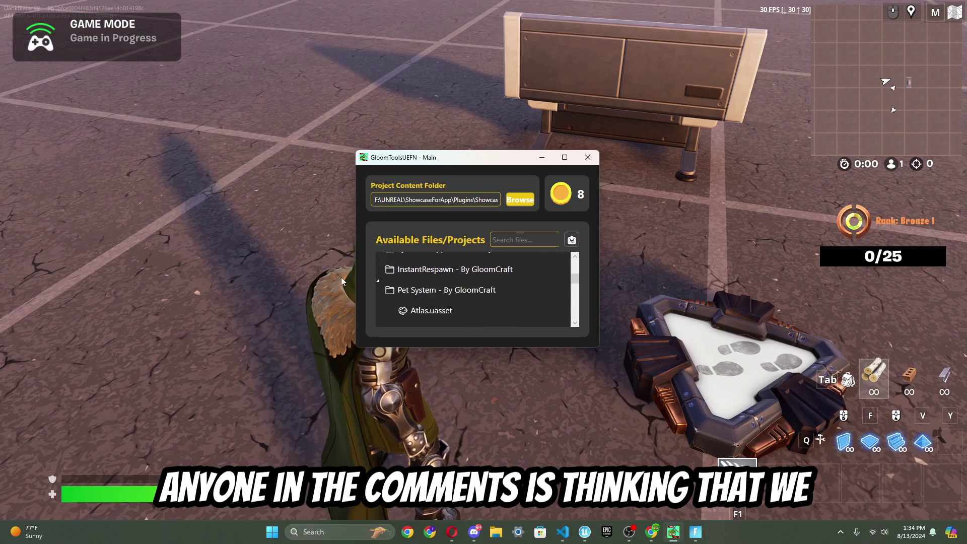
{"action": "left_click", "coordinate": [377, 280]}
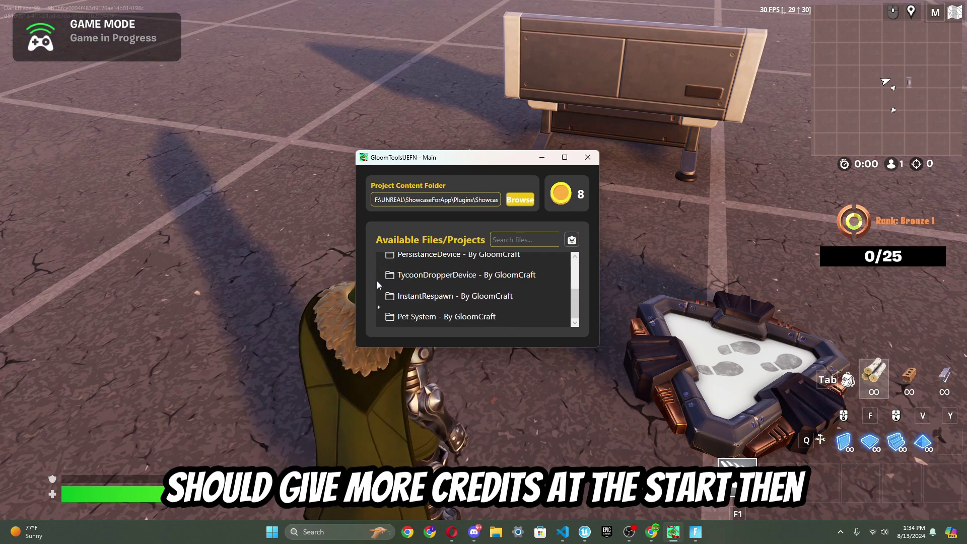